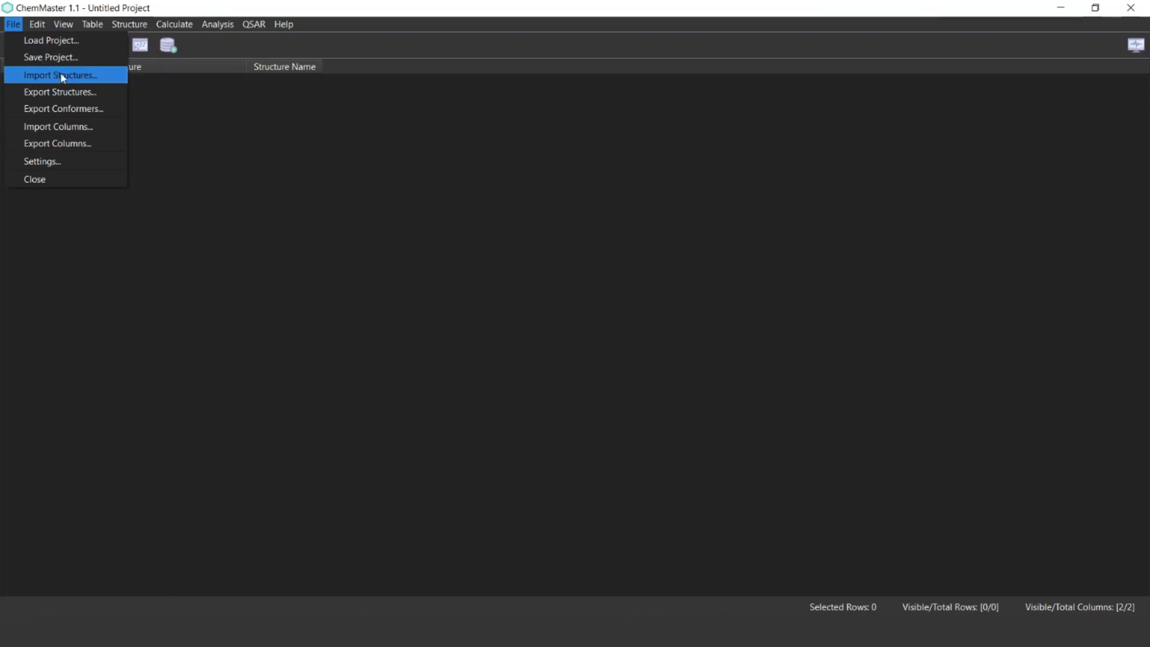
# Import the CDK2 Dataset SDFile from the Binary-QSAR-Tutorial_1 folder and look through the imported compounds
pyautogui.click(115, 77)
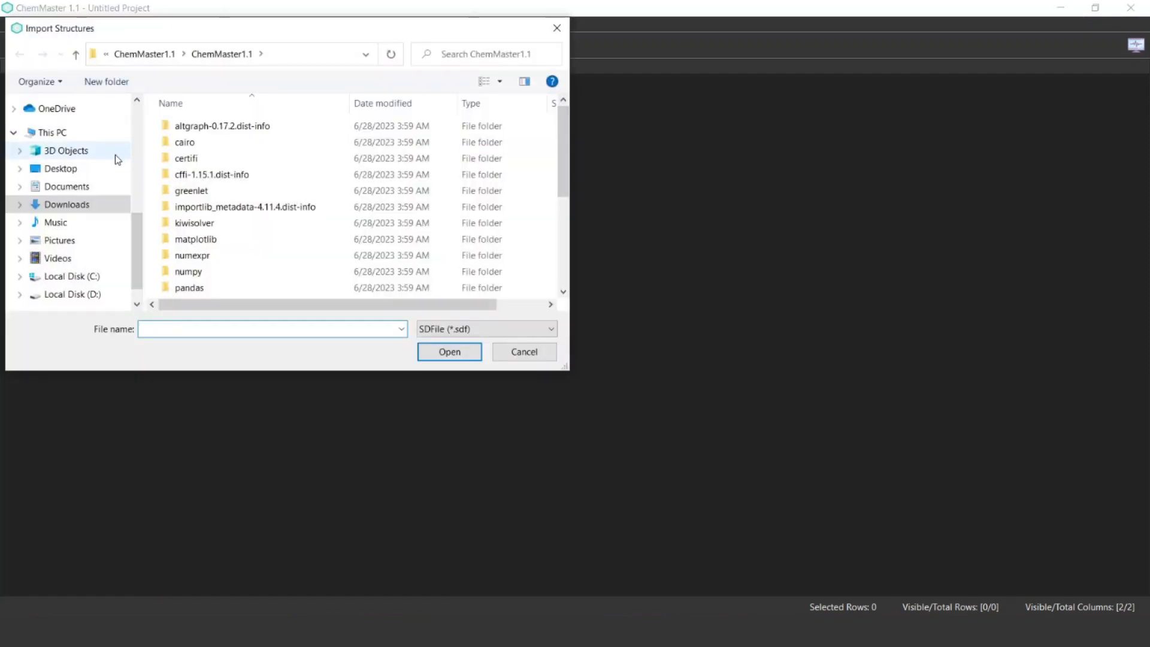
pyautogui.scroll(5, 118, 158)
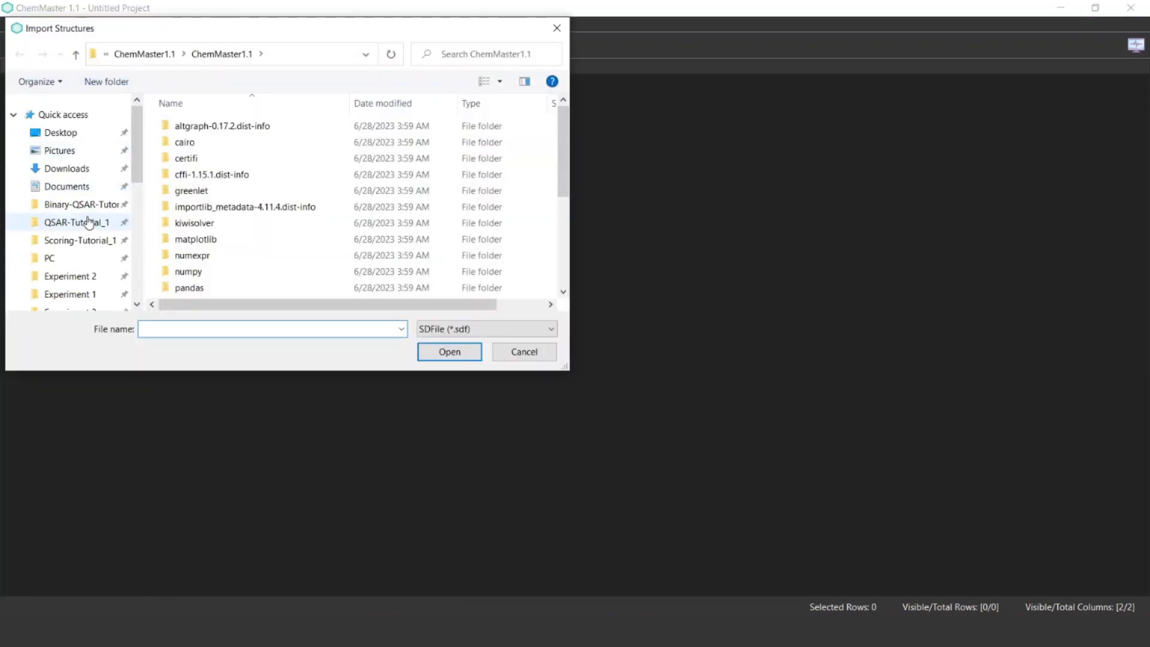
pyautogui.click(84, 205)
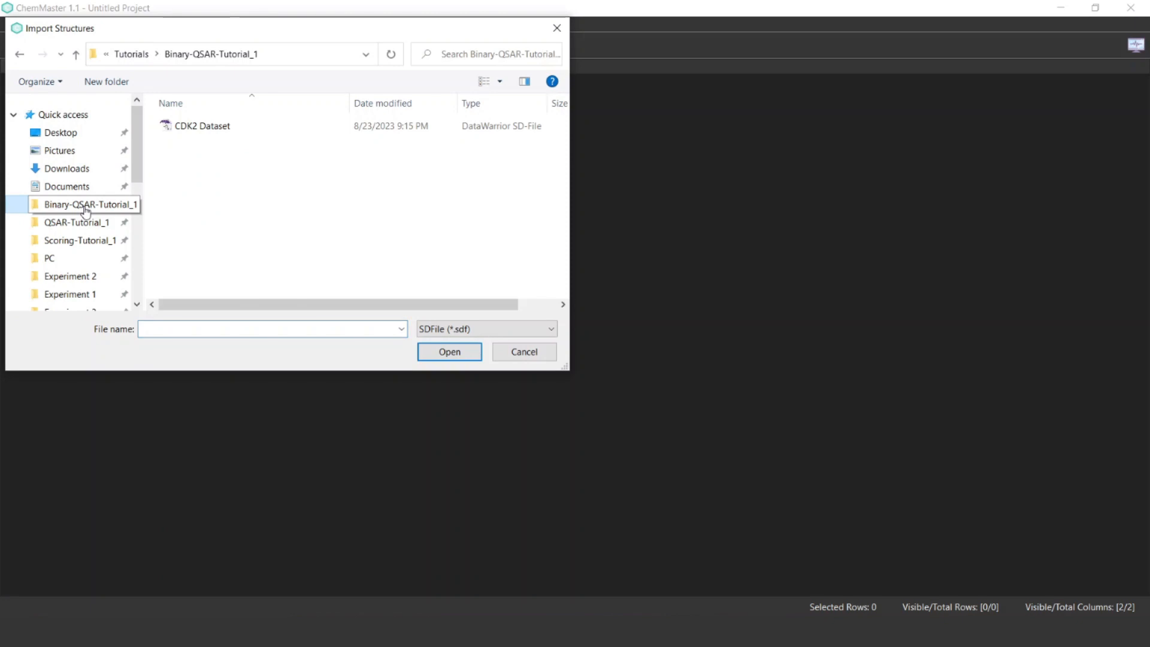
pyautogui.click(256, 134)
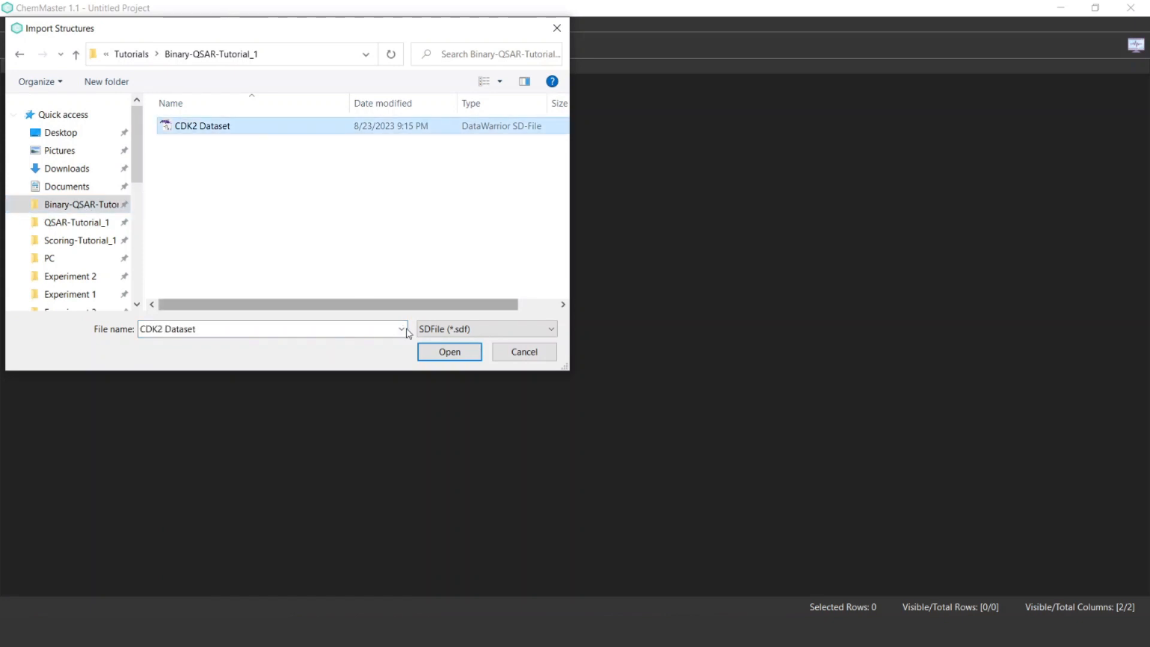
pyautogui.click(444, 358)
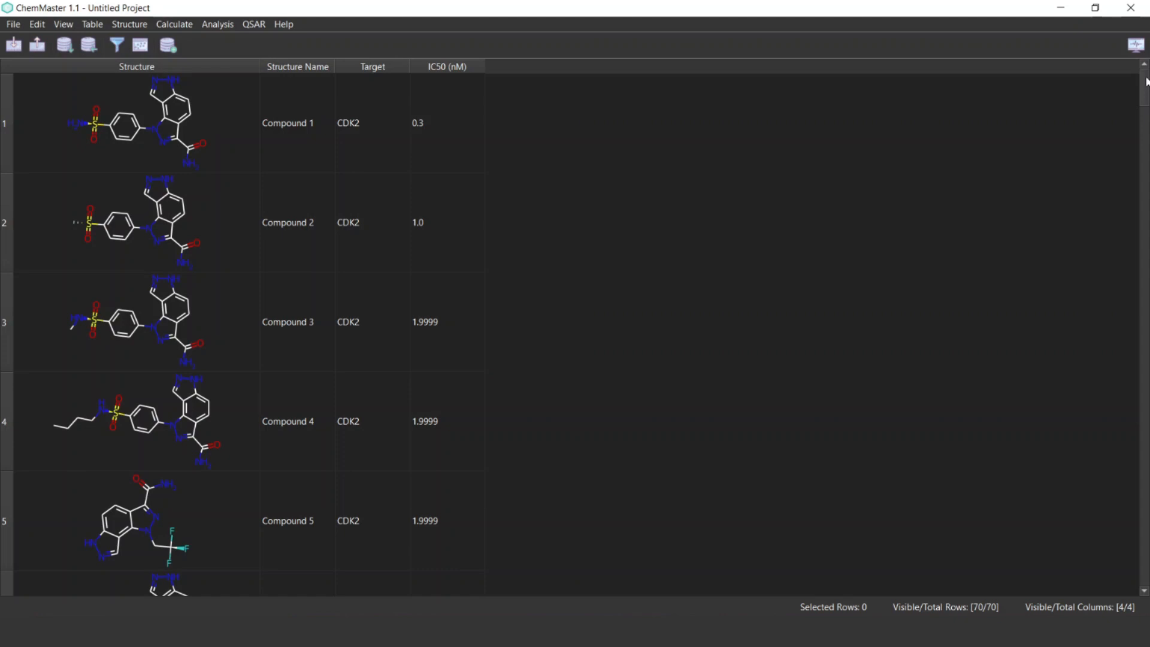
pyautogui.scroll(-5, 1130, 513)
pyautogui.scroll(5, 1130, 257)
# Set up a categorical column from the numerical IC50 (nM) column for all structures, using two classes with specified bins
pyautogui.click(90, 25)
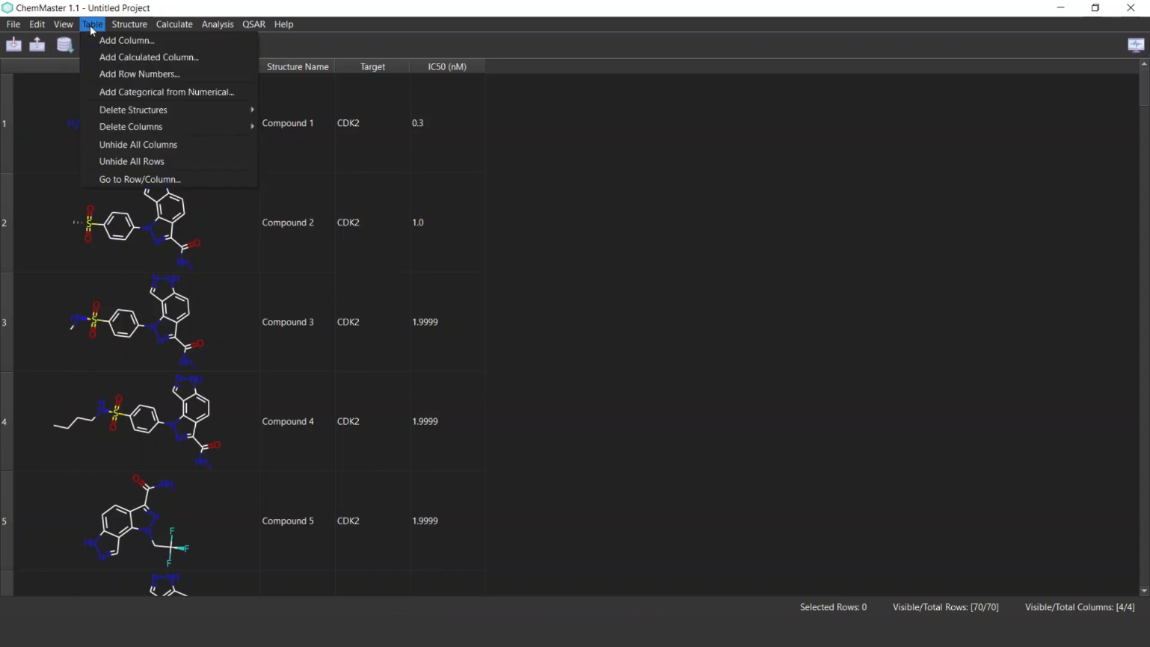
pyautogui.click(129, 96)
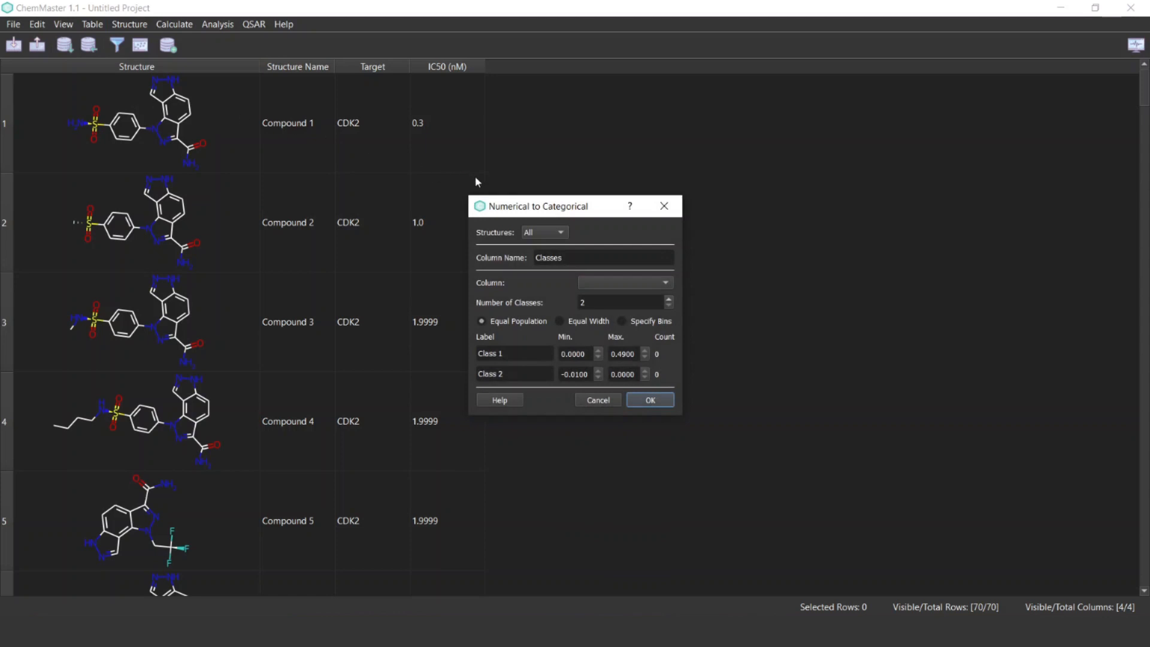
pyautogui.moveTo(555, 207); pyautogui.dragTo(575, 206)
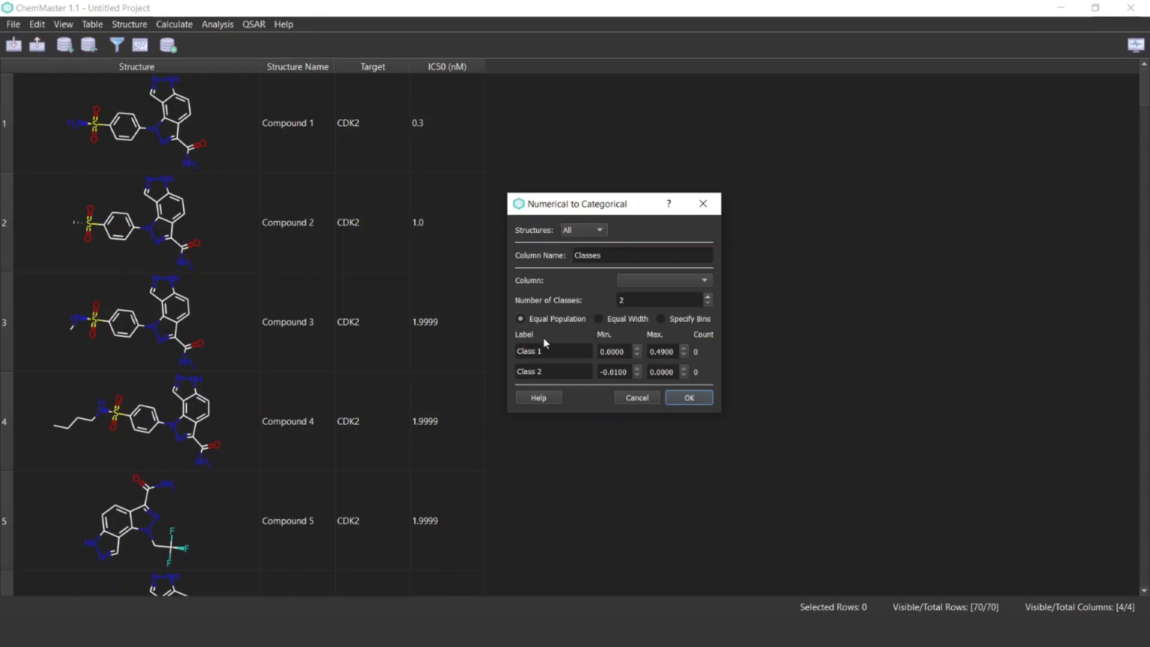
pyautogui.click(641, 277)
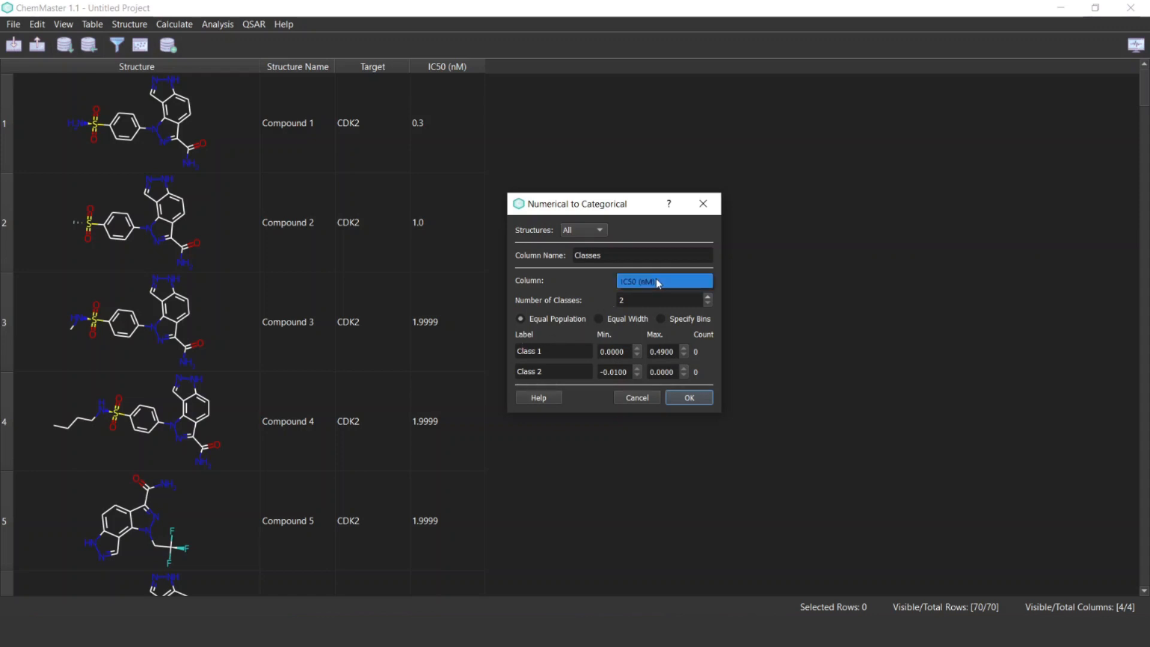
pyautogui.click(658, 282)
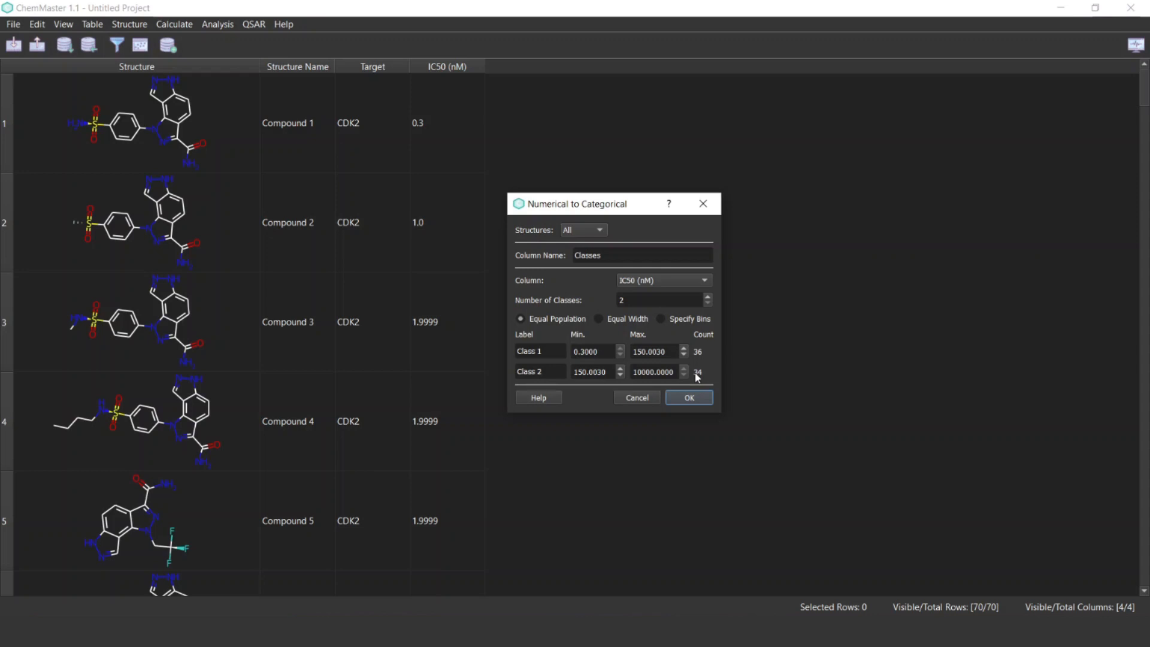
pyautogui.click(675, 320)
# Label the first class Highly Active and set its maximum to 100
pyautogui.moveTo(515, 351); pyautogui.dragTo(552, 356)
pyautogui.write('Highly Active')
pyautogui.moveTo(669, 351); pyautogui.dragTo(617, 345)
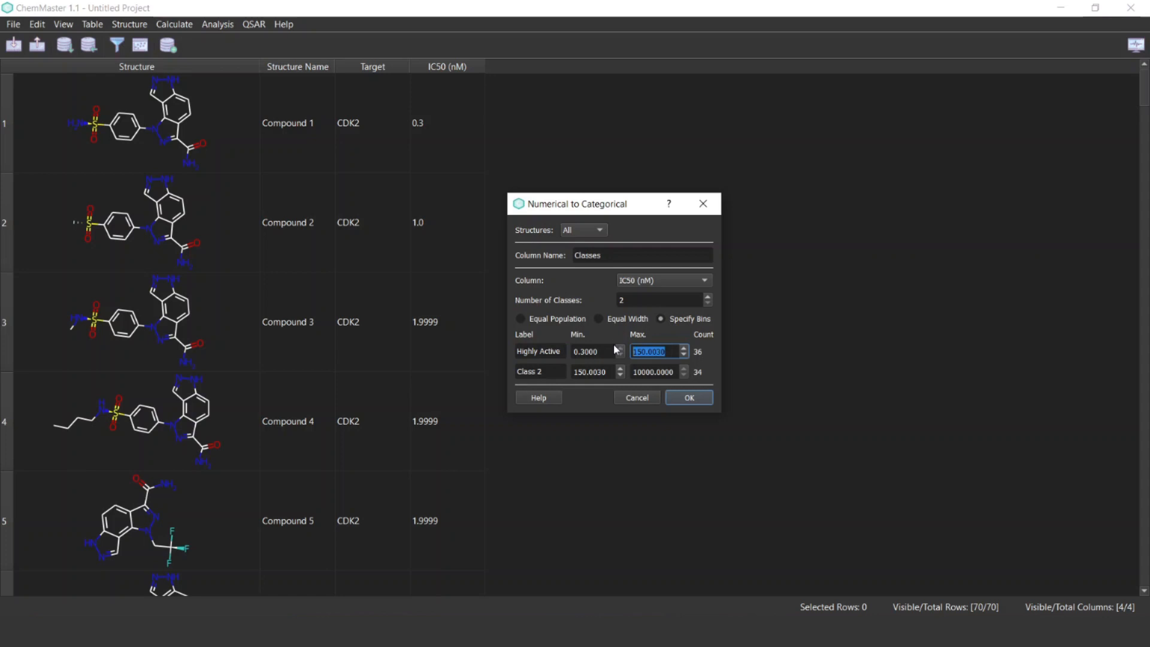
pyautogui.write('100')
# Label the second class Low-Moderately Active
pyautogui.moveTo(550, 371); pyautogui.dragTo(502, 370)
pyautogui.write('Low-')
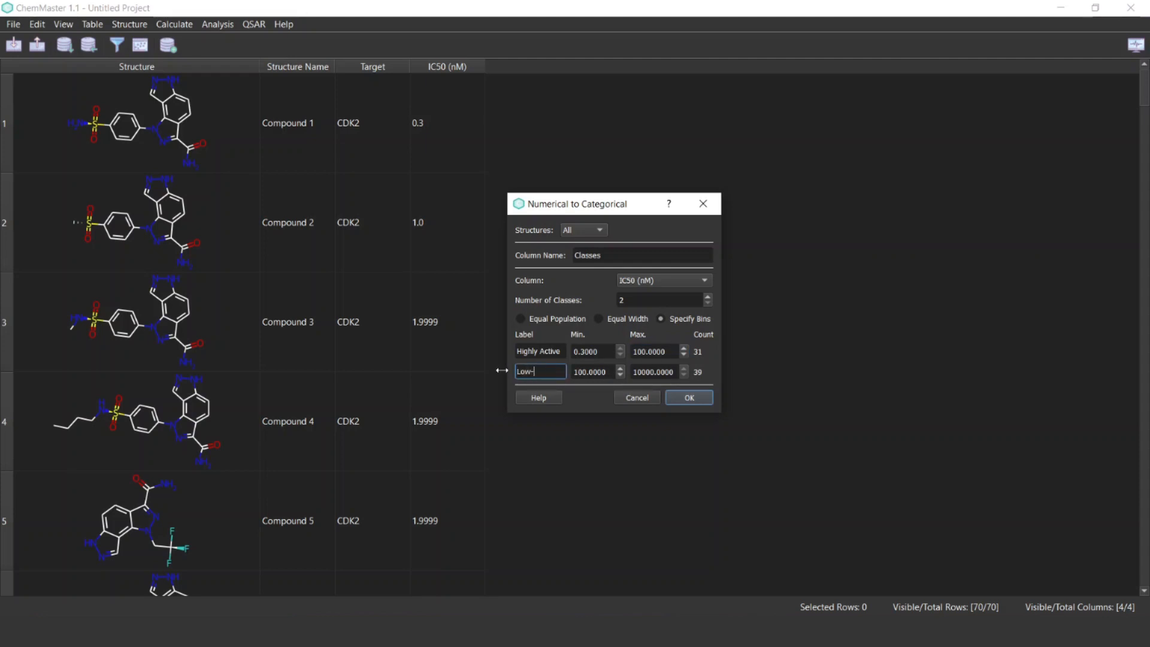
pyautogui.write('Moderate')
pyautogui.write('ly Active')
# Name the new categorical column Activity Class and add it to the table
pyautogui.moveTo(629, 255); pyautogui.dragTo(545, 256)
pyautogui.write('Acti')
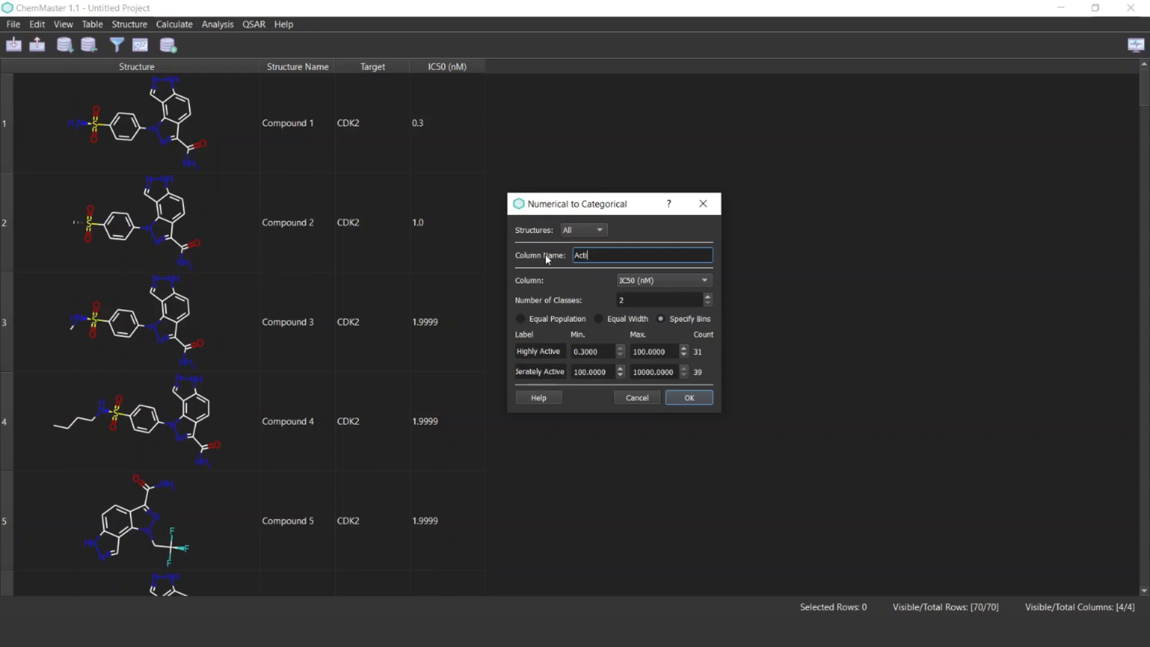
pyautogui.write('vity Class')
pyautogui.click(682, 399)
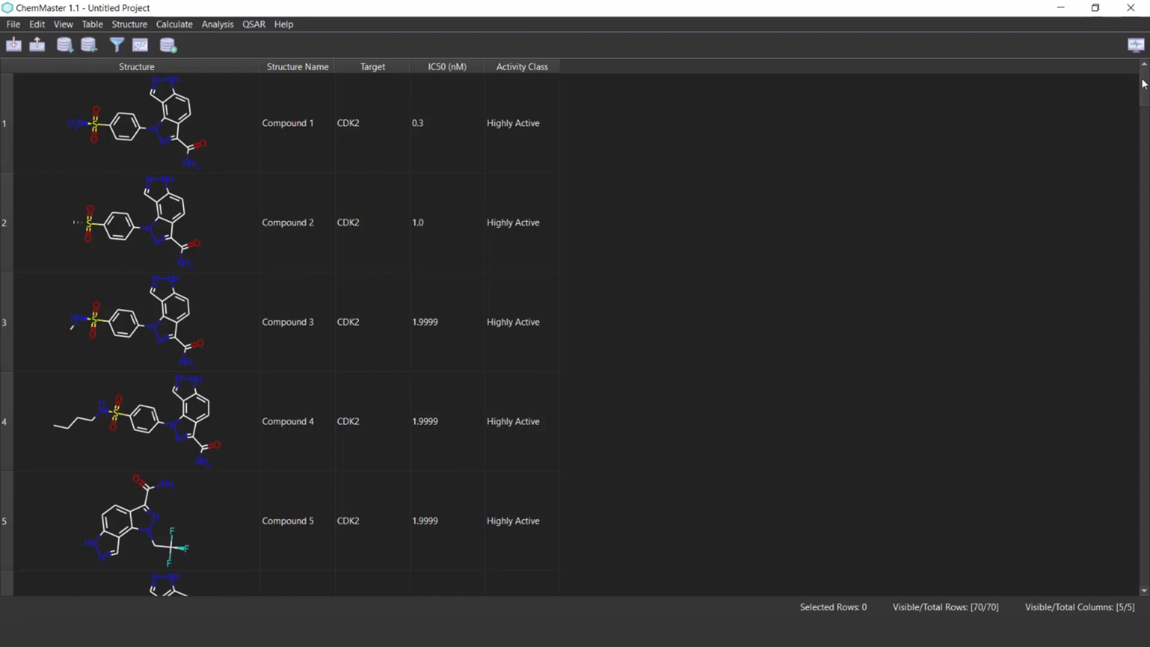
pyautogui.moveTo(1144, 90); pyautogui.dragTo(1145, 49)
# Calculate the MACCS structural keys for all structures
pyautogui.click(170, 25)
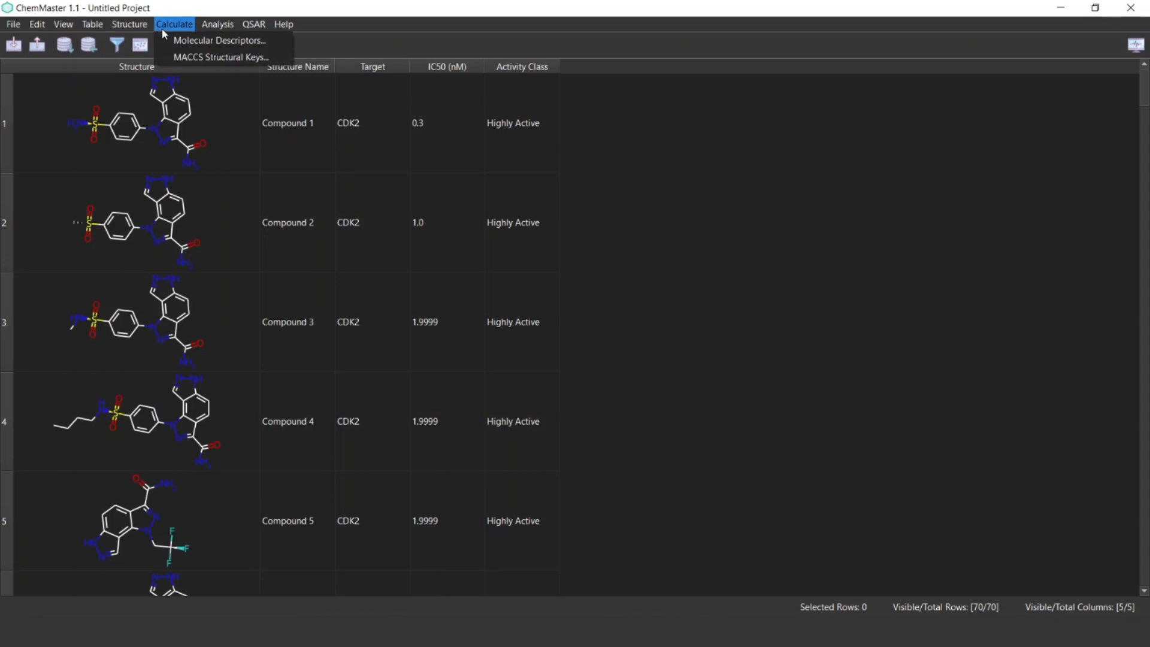
pyautogui.click(229, 57)
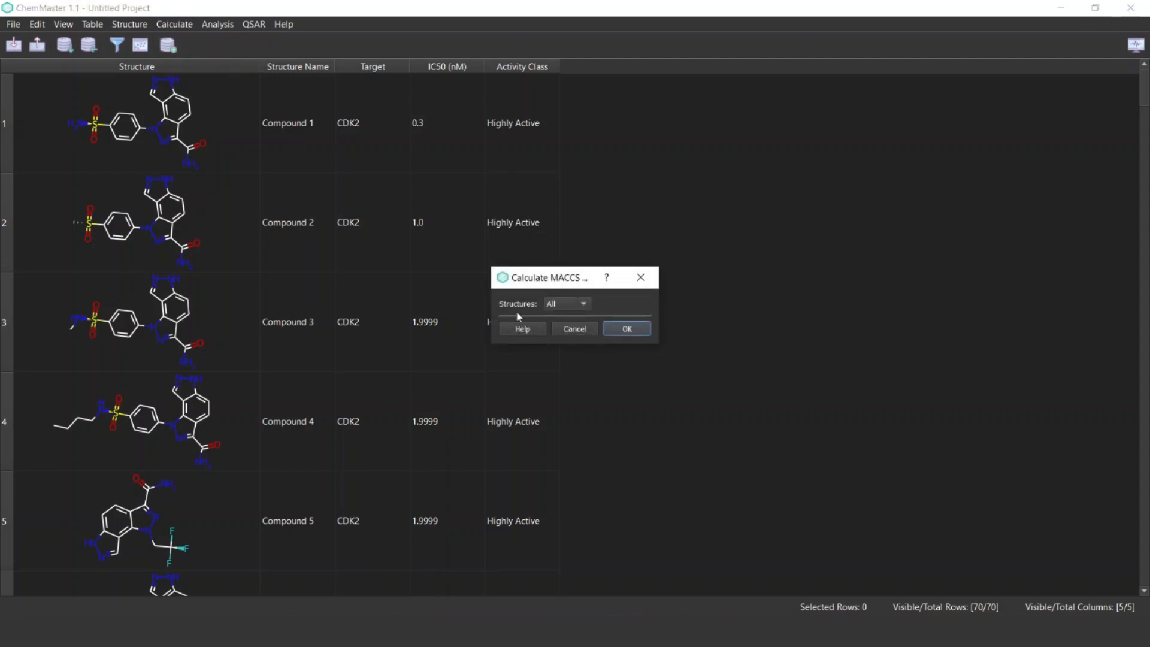
pyautogui.click(636, 334)
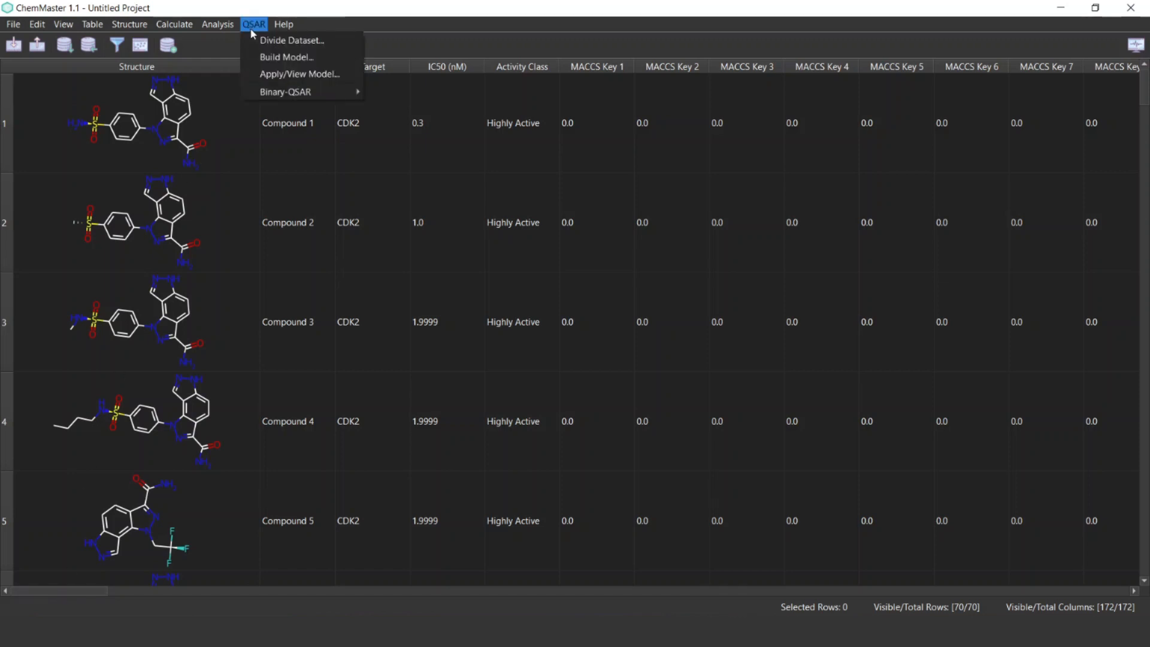
# Start building a binary-QSAR model with Activity Class as the Y-column, Highly Active as positive and Low-Moderately Active as negative
pyautogui.moveTo(312, 94)
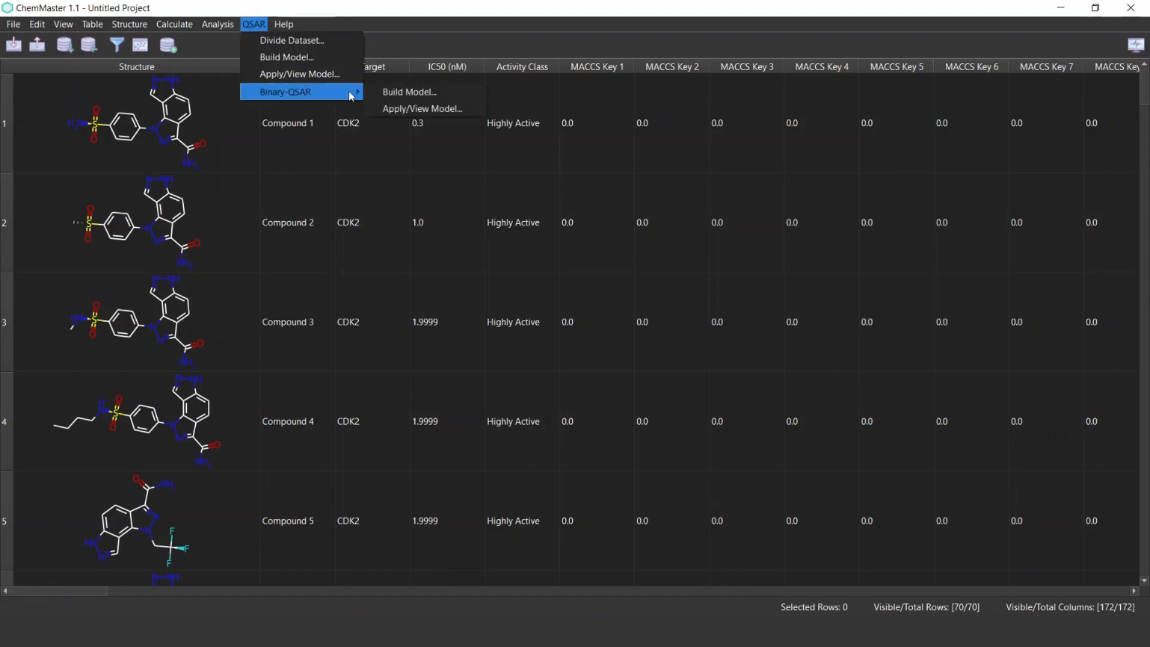
pyautogui.click(403, 92)
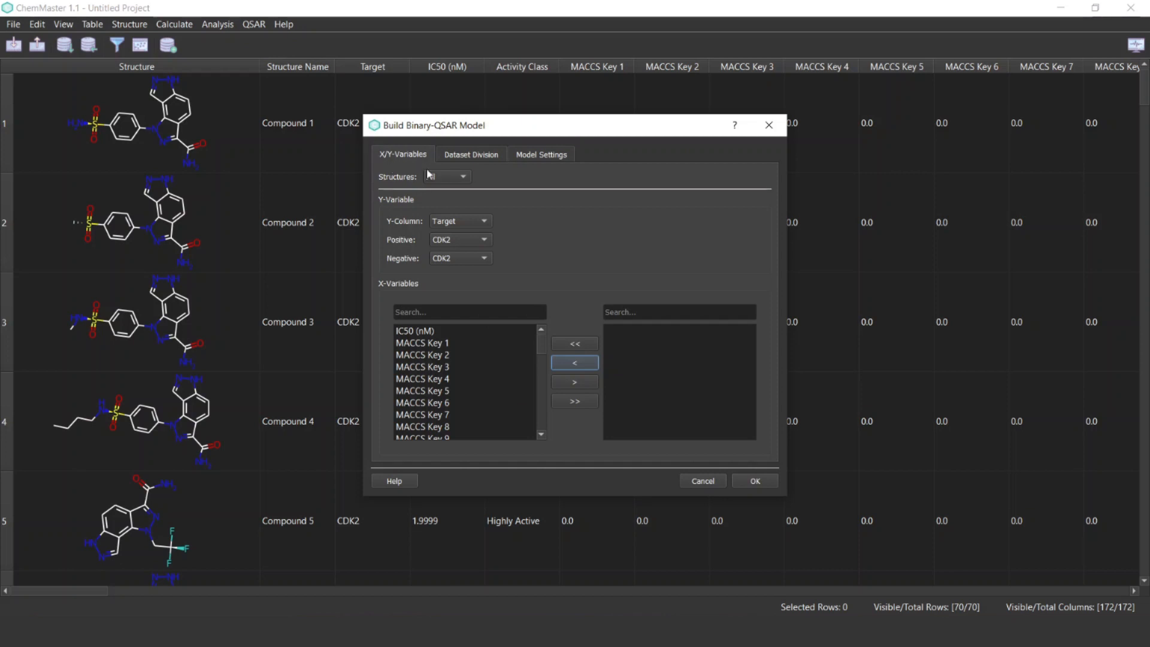
pyautogui.click(454, 222)
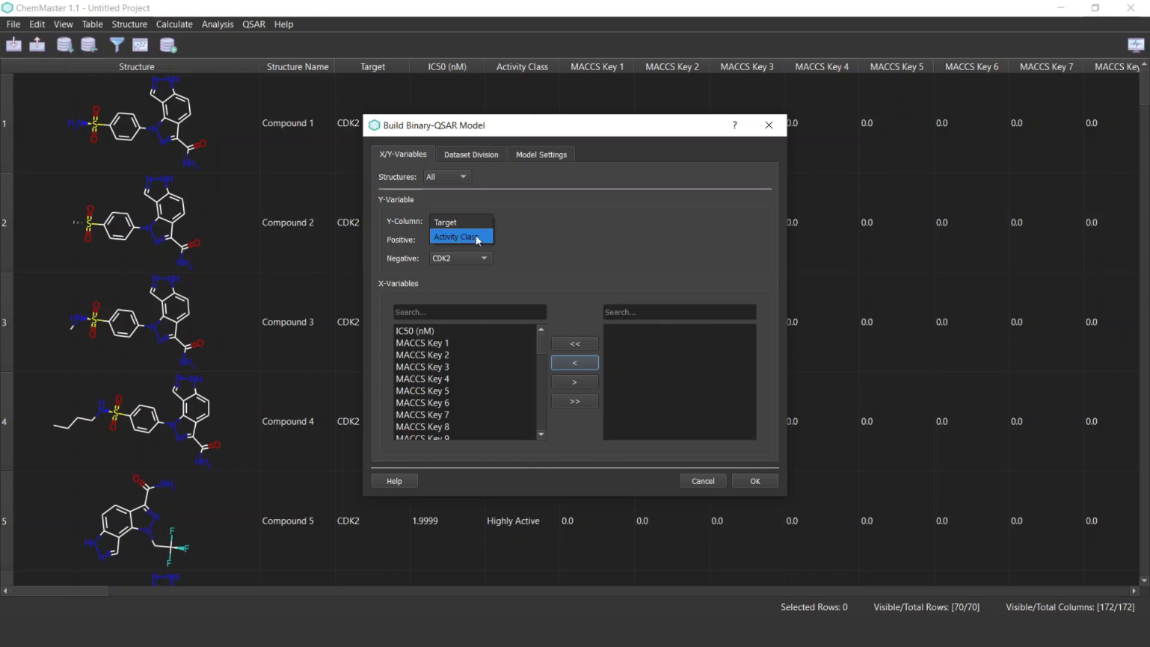
pyautogui.click(462, 236)
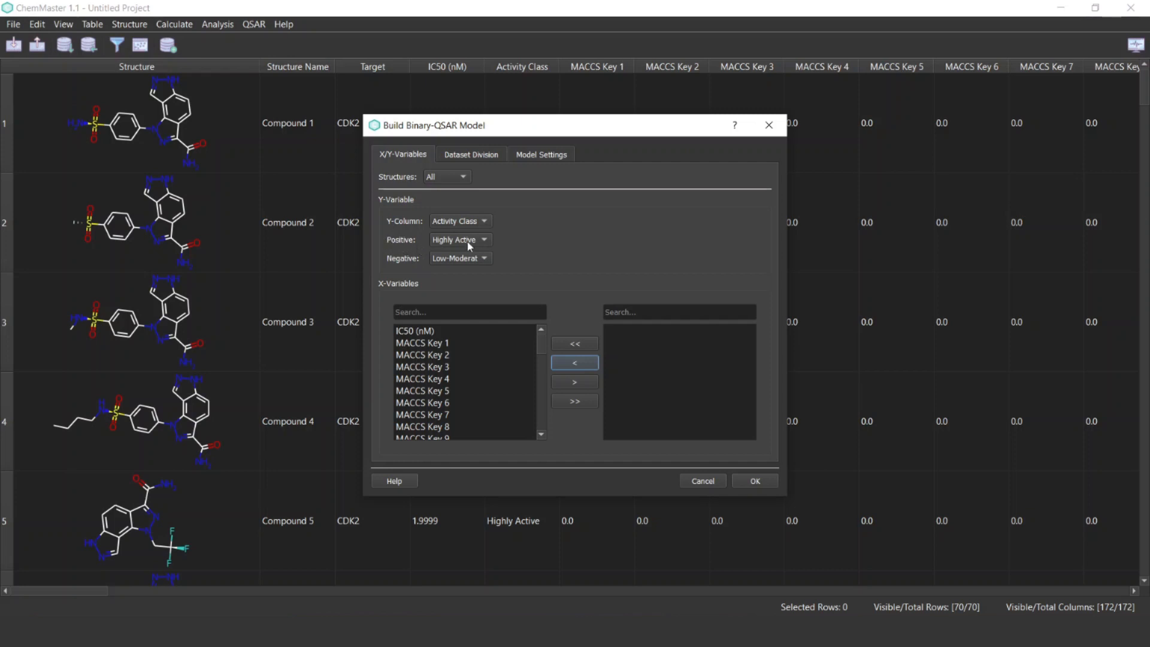
pyautogui.click(443, 260)
pyautogui.click(443, 260)
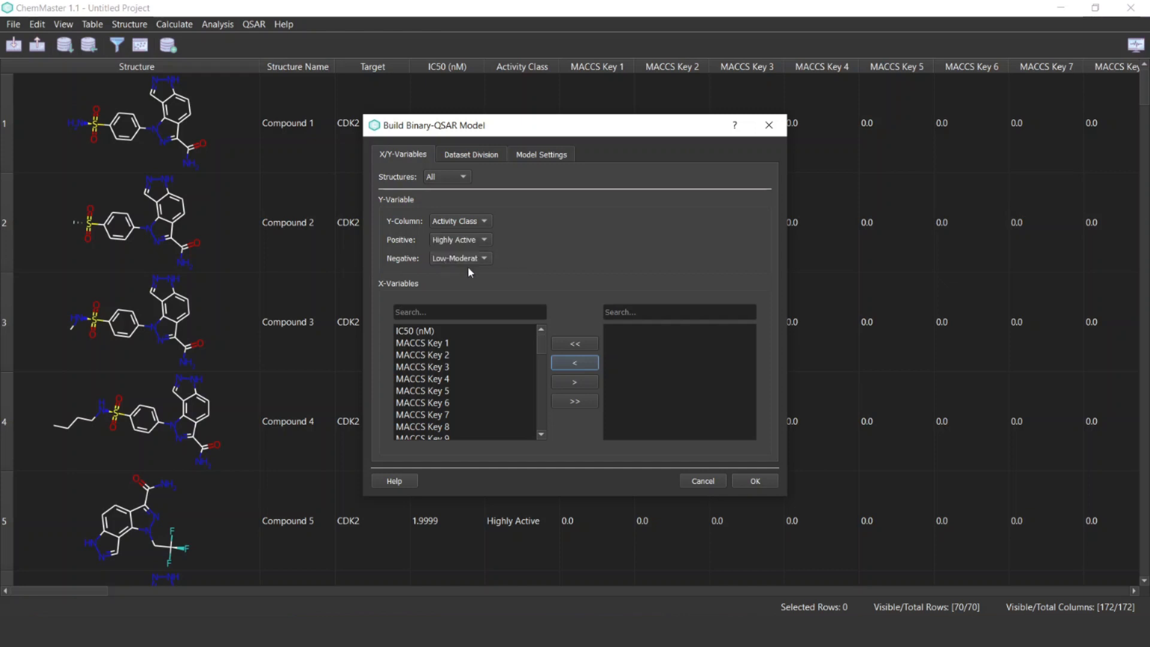
# Filter the available X-variables by MACCS and add all the matching keys to the model
pyautogui.click(462, 312)
pyautogui.write('MA')
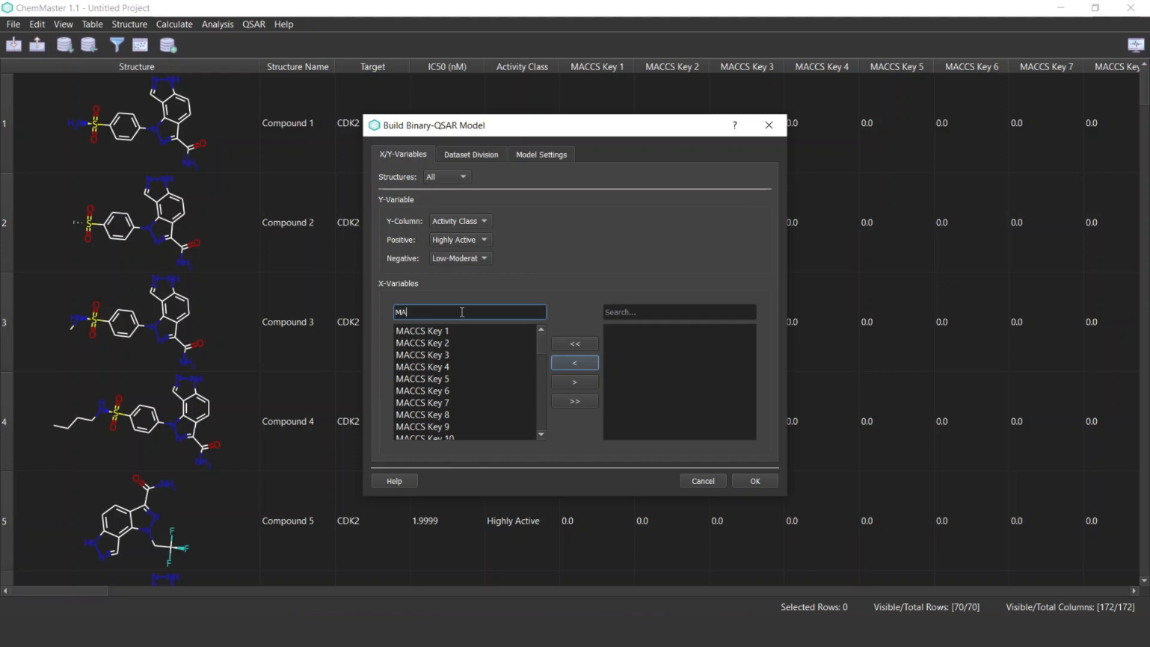
pyautogui.write('CSS')
pyautogui.press('BackSpace')
pyautogui.press('BackSpace')
pyautogui.write('CS')
pyautogui.click(578, 397)
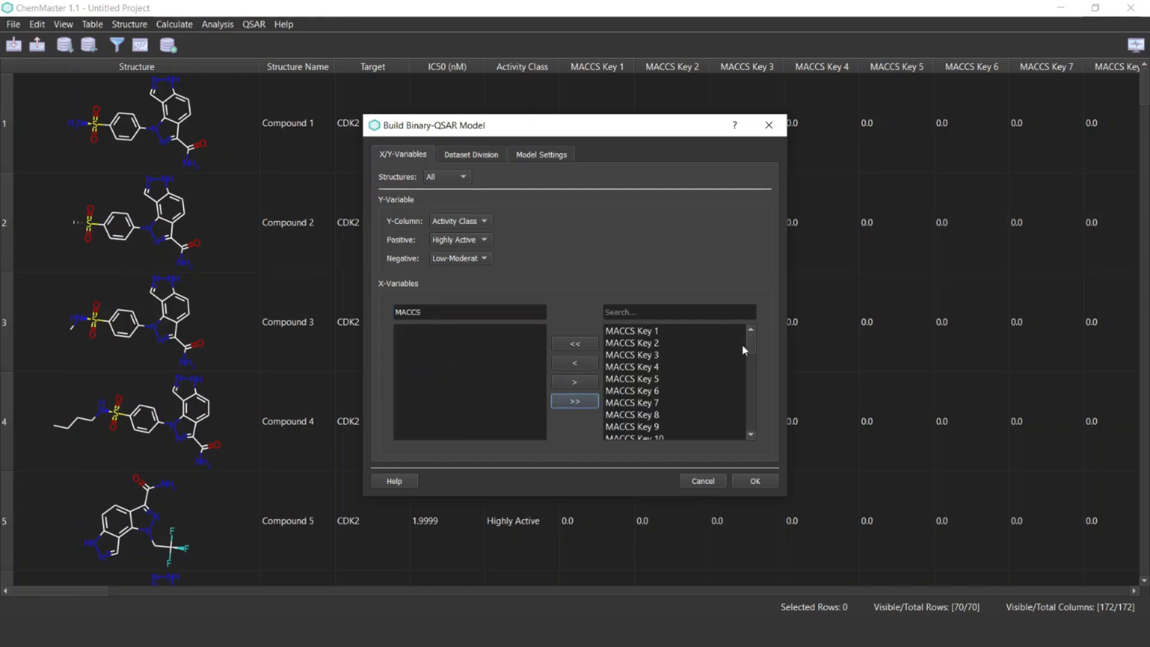
pyautogui.moveTo(749, 345)
pyautogui.mouseDown()
pyautogui.moveTo(747, 458)
pyautogui.moveTo(747, 332)
pyautogui.mouseUp()
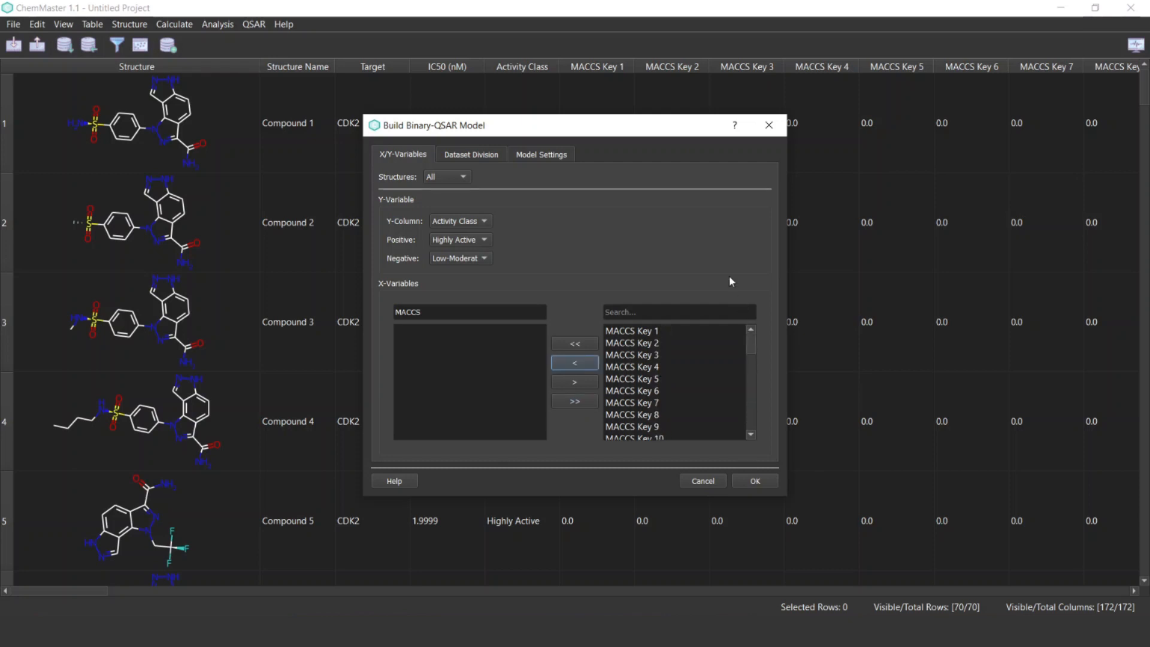
# Configure the random dataset division with a 70% training set and stratified sampling
pyautogui.click(473, 158)
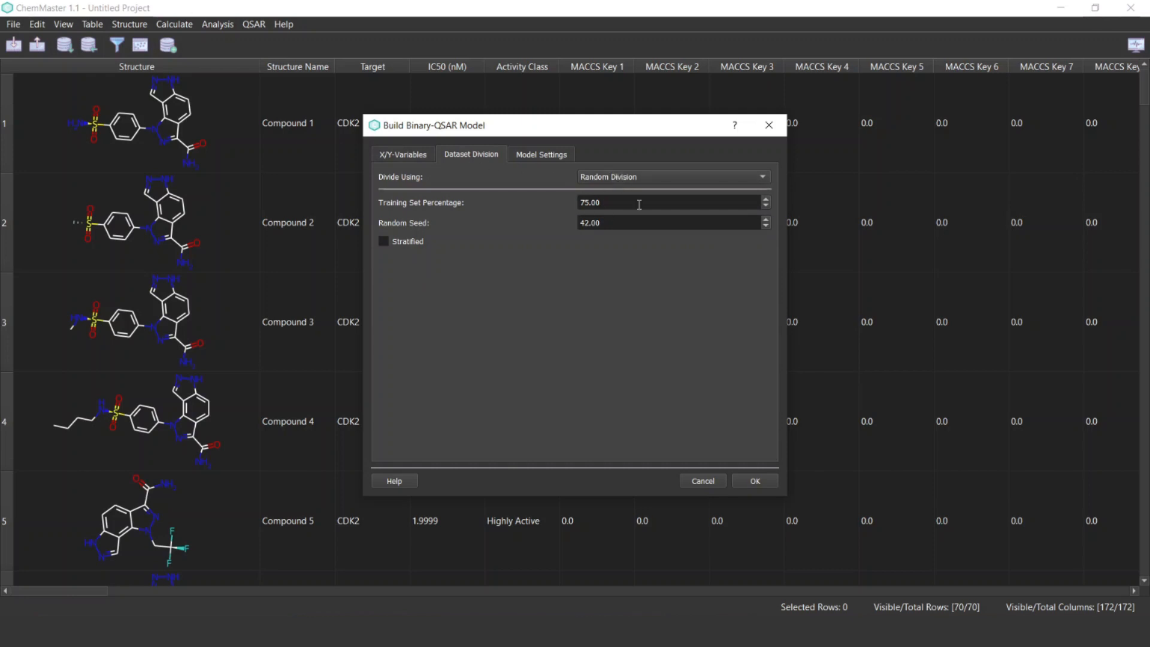
pyautogui.click(766, 206)
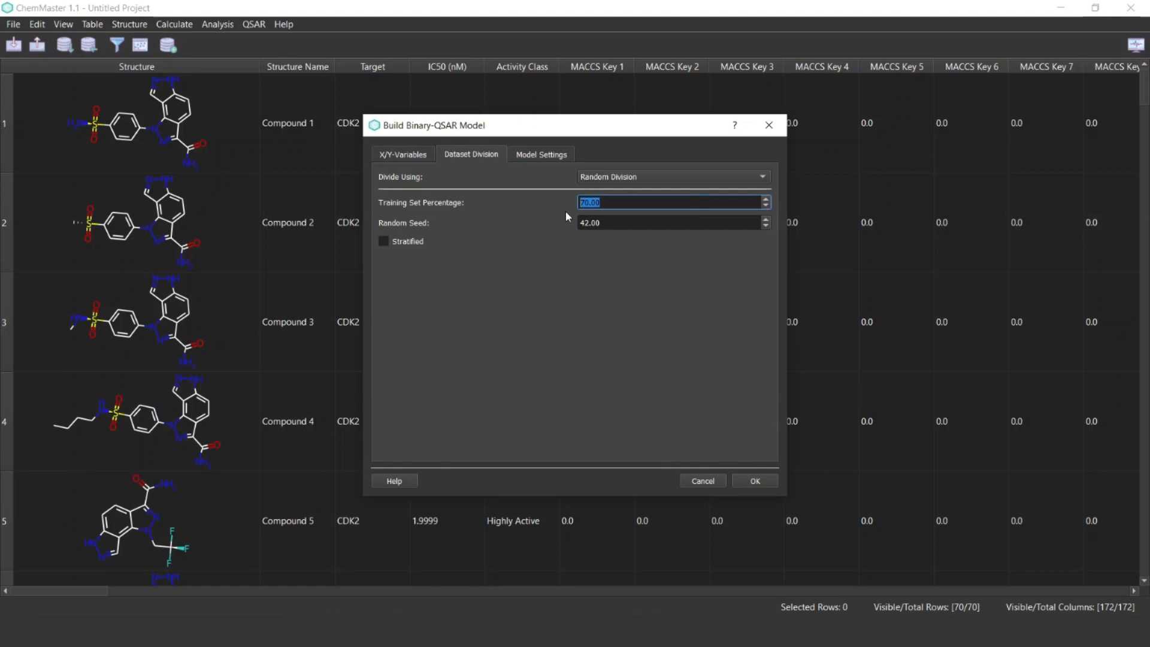
pyautogui.click(384, 241)
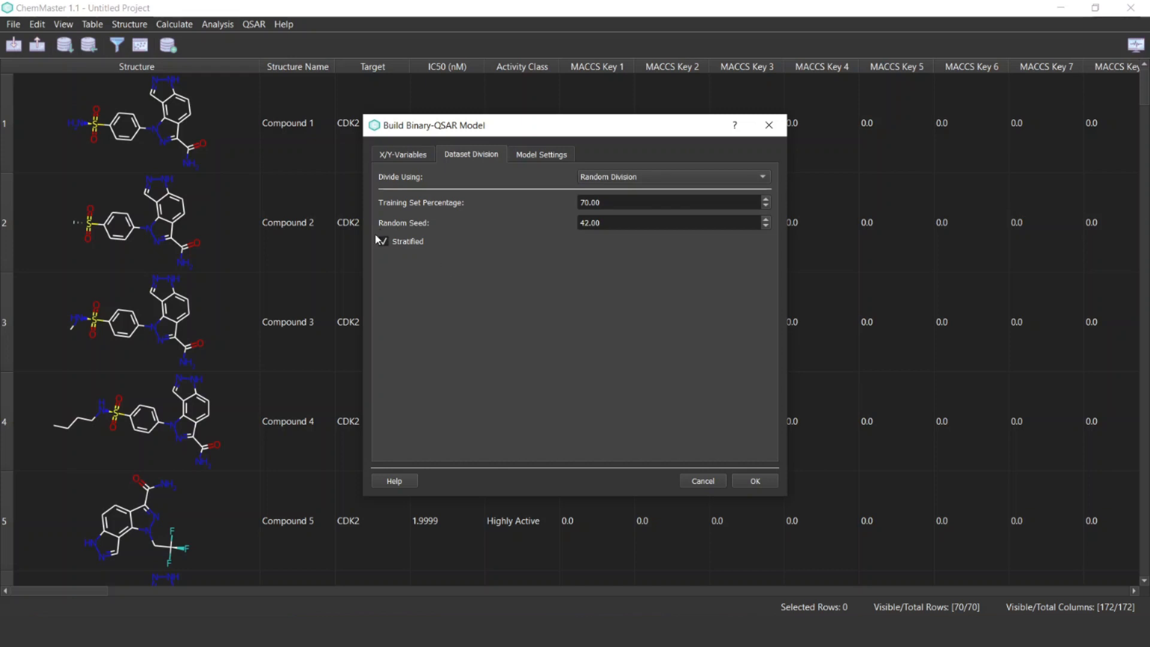
# Choose SVM as the modelling method with its manual rbf kernel settings, and enable 5-fold cross-validation
pyautogui.click(535, 157)
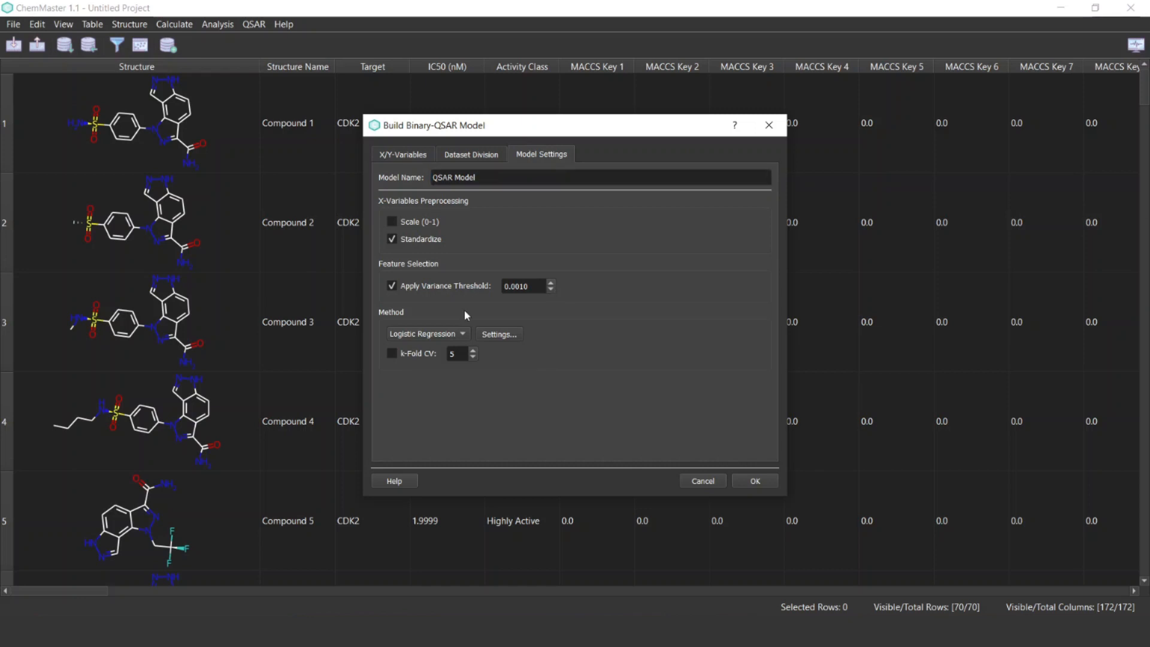
pyautogui.click(433, 338)
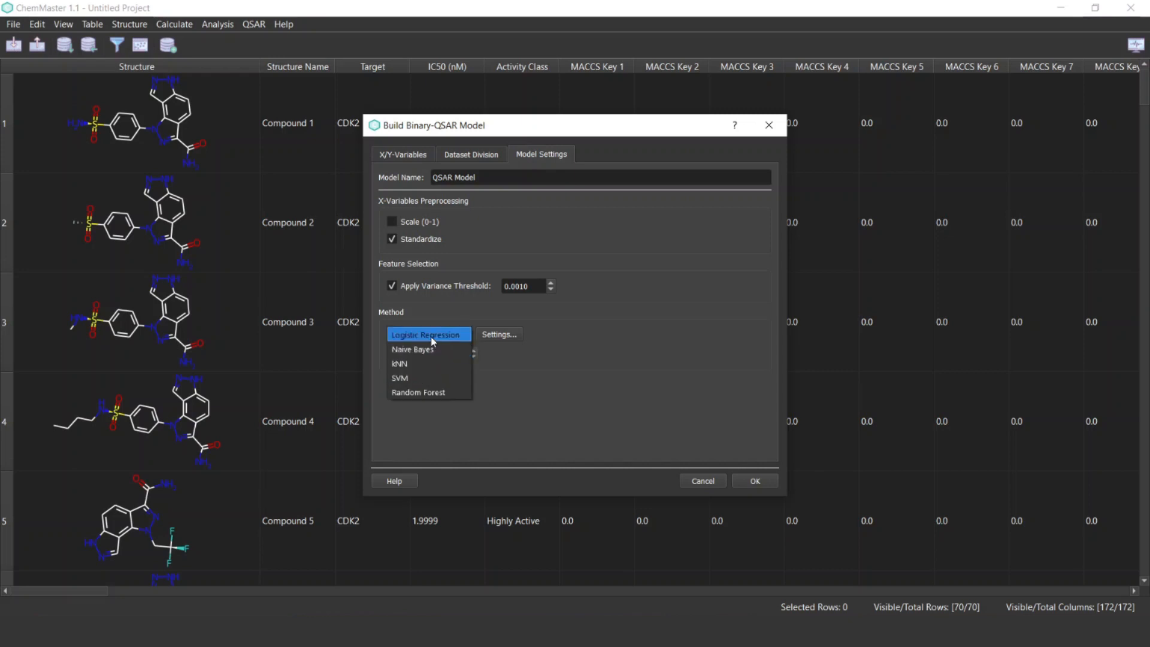
pyautogui.click(434, 378)
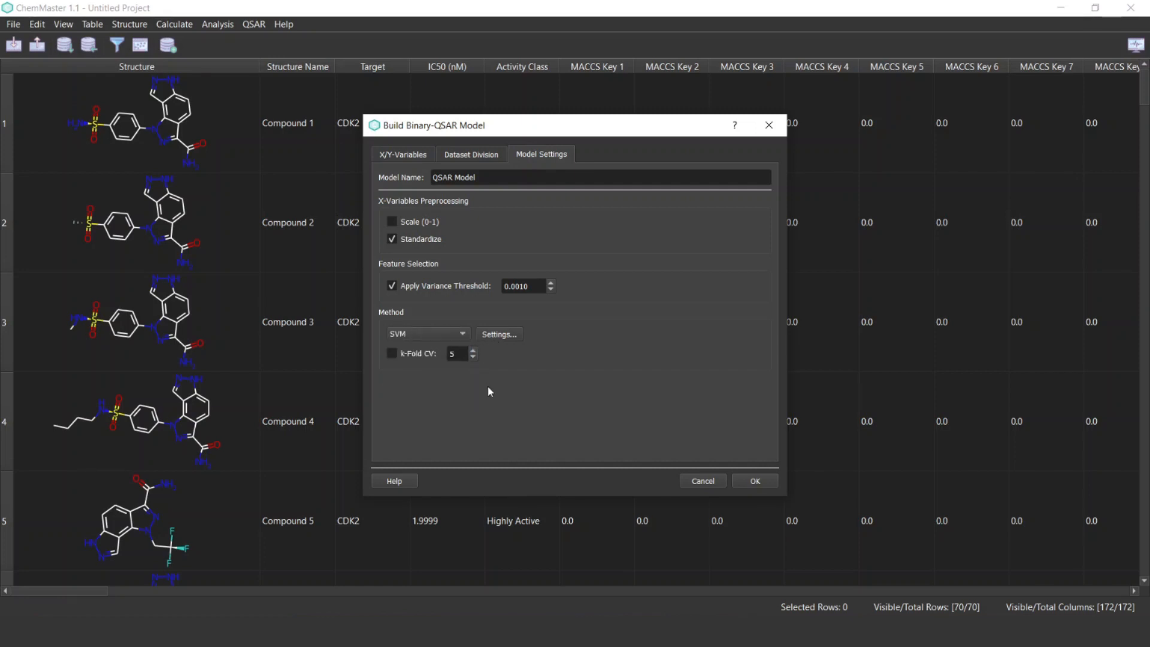
pyautogui.click(497, 334)
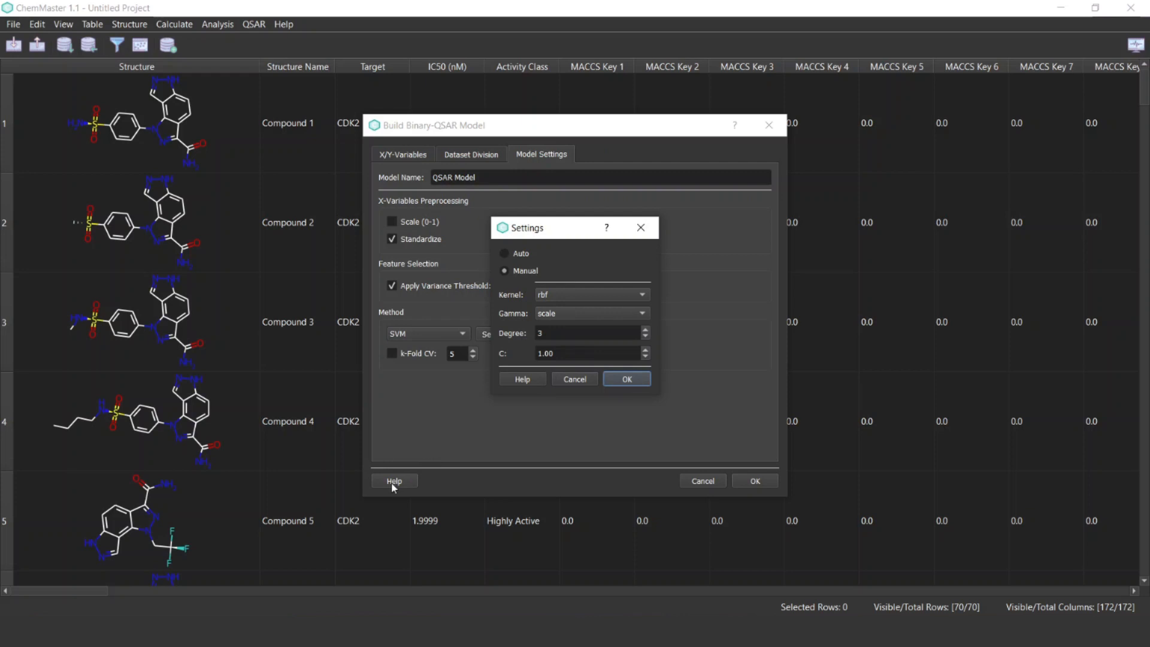
pyautogui.click(634, 376)
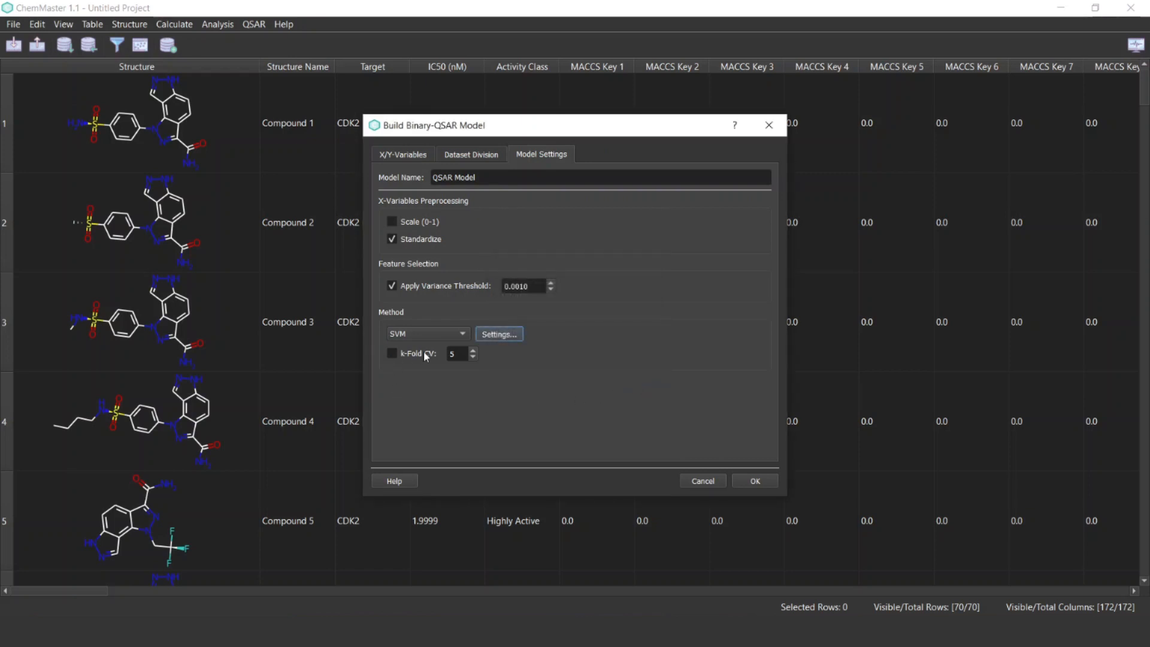
pyautogui.click(392, 356)
# Name the model SVM Model and build it
pyautogui.tripleClick(488, 178)
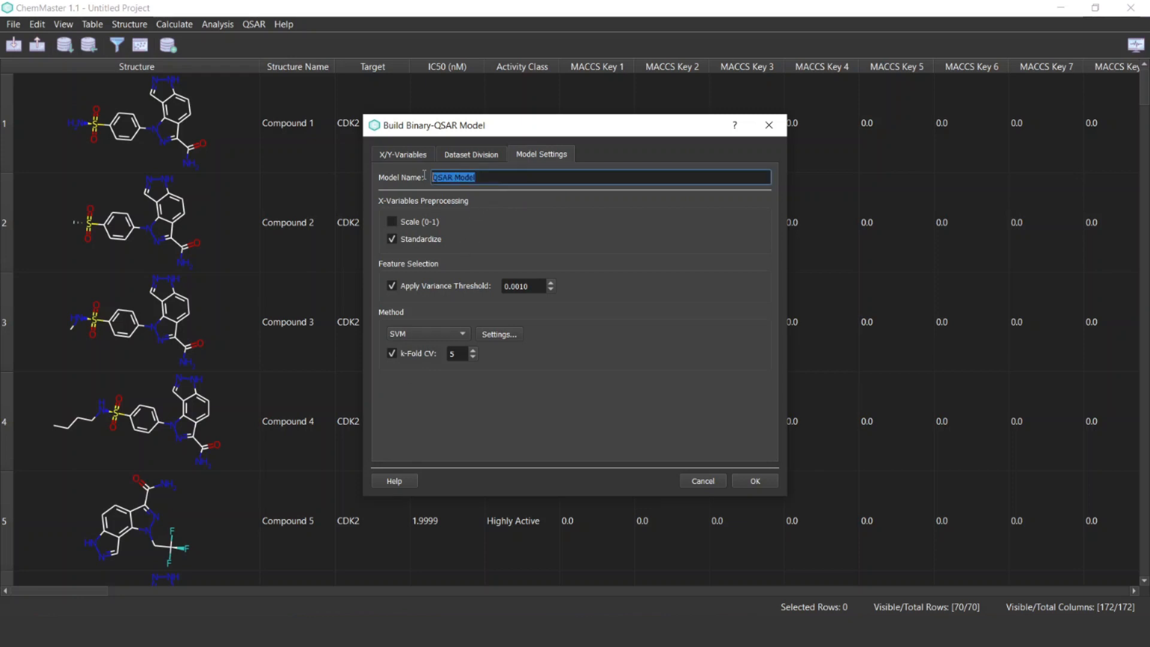
pyautogui.write('SVM Mode')
pyautogui.click(755, 484)
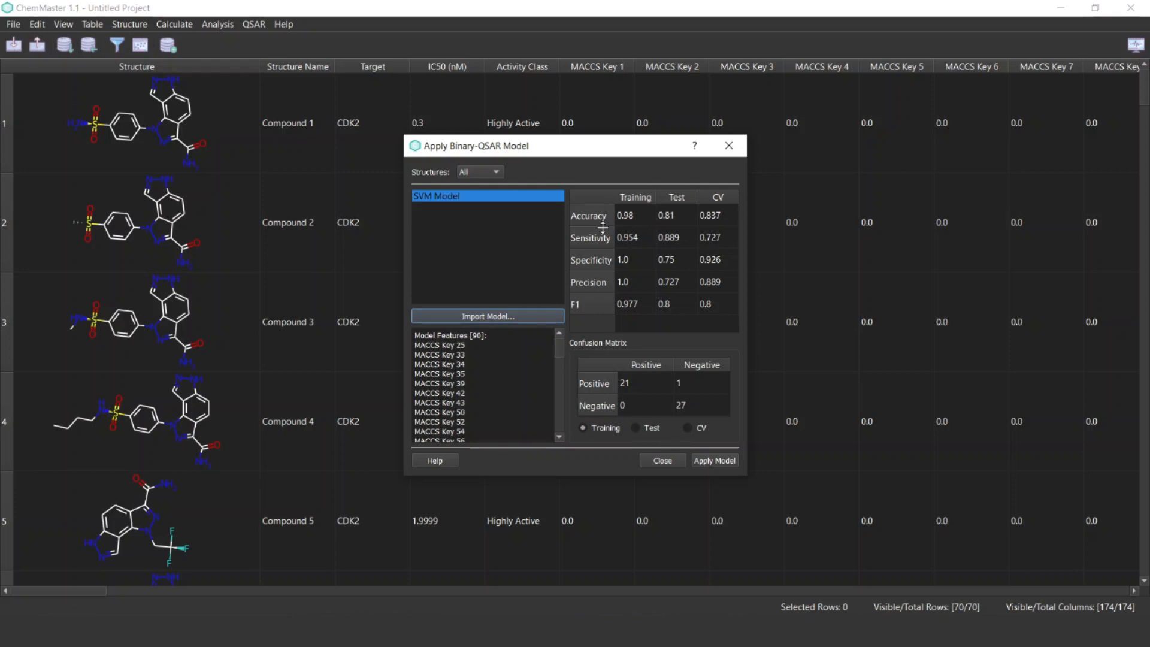
# Read the help on applying binary-QSAR models, focusing on the equations behind the validation parameters
pyautogui.click(597, 265)
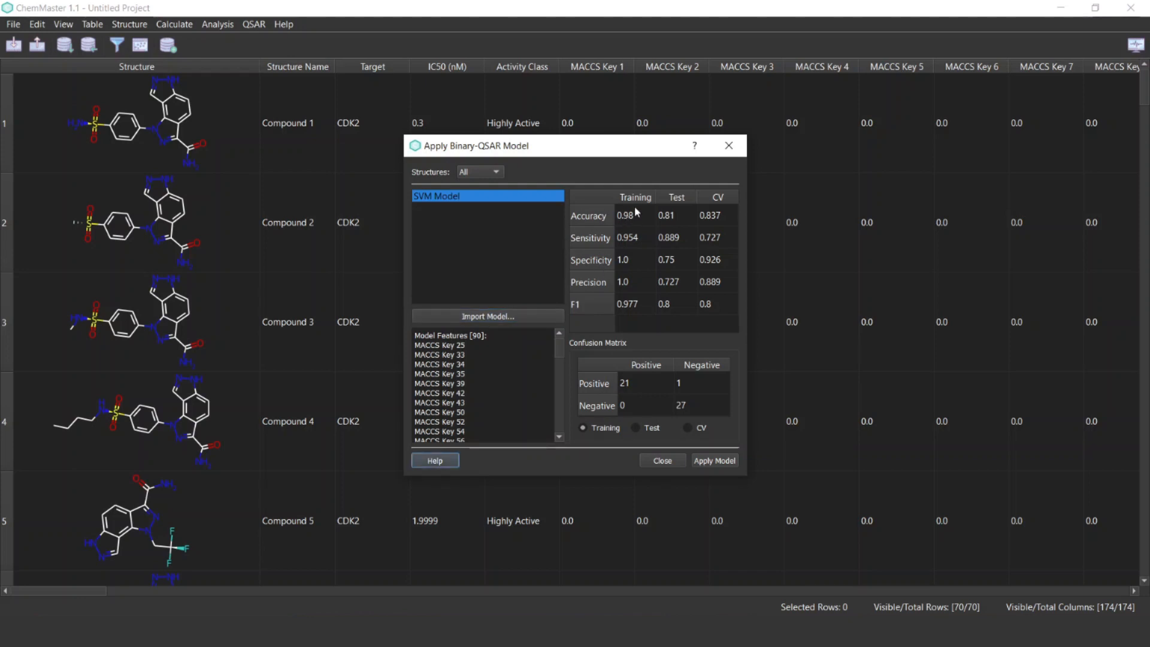
pyautogui.click(427, 462)
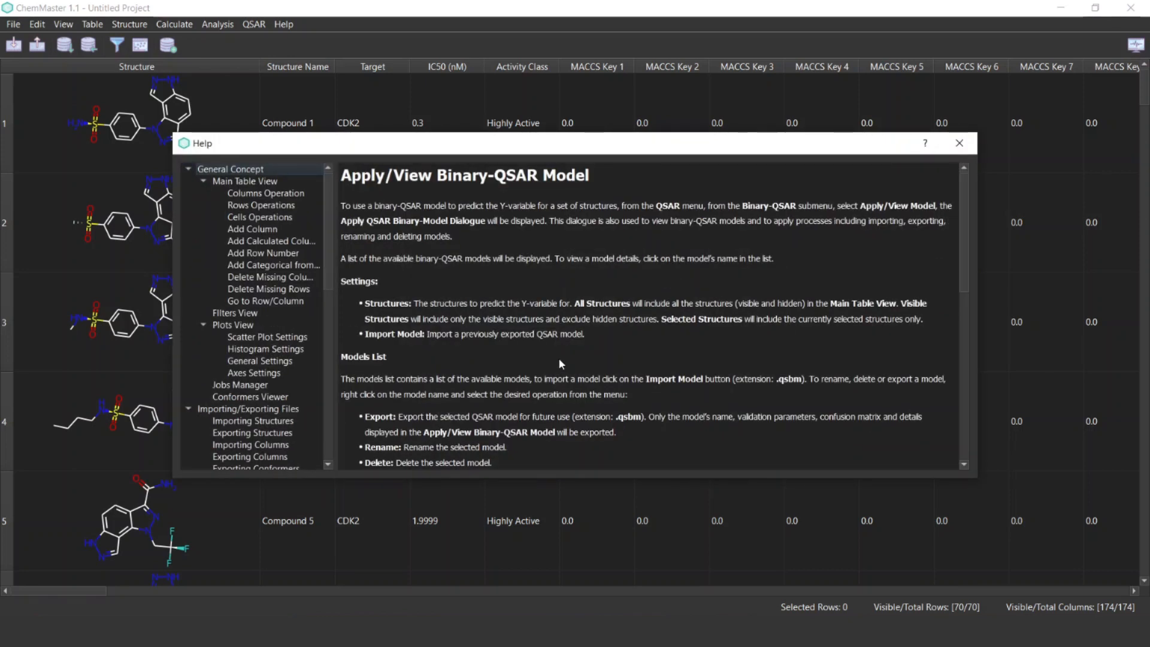
pyautogui.scroll(-3, 560, 363)
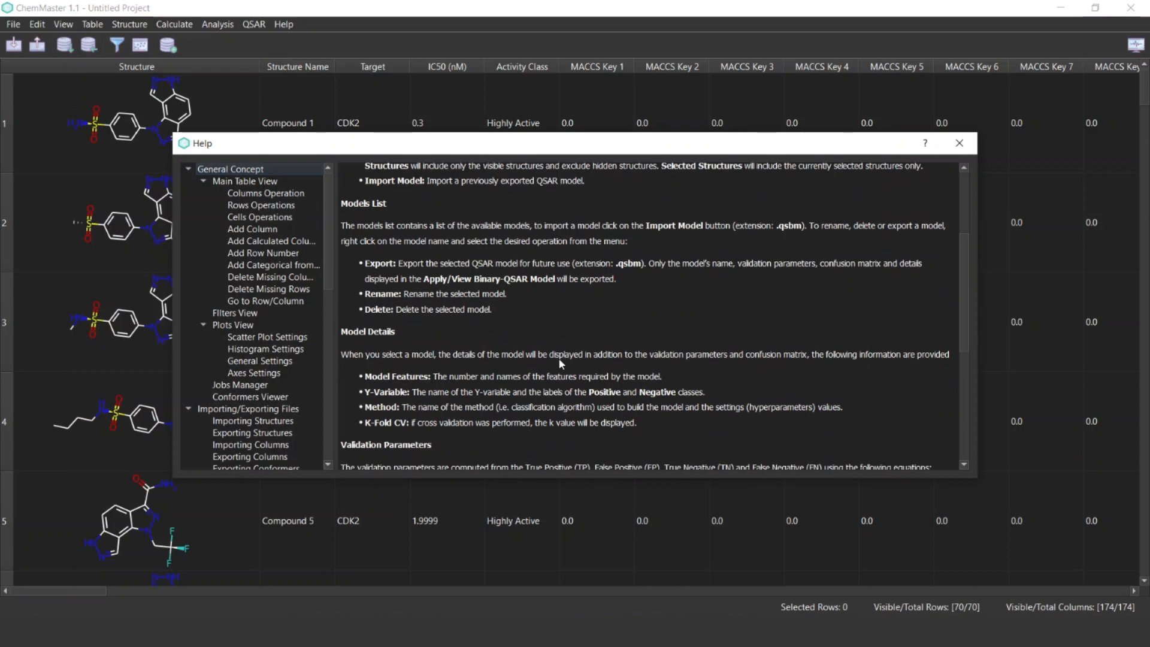
pyautogui.scroll(-4, 559, 363)
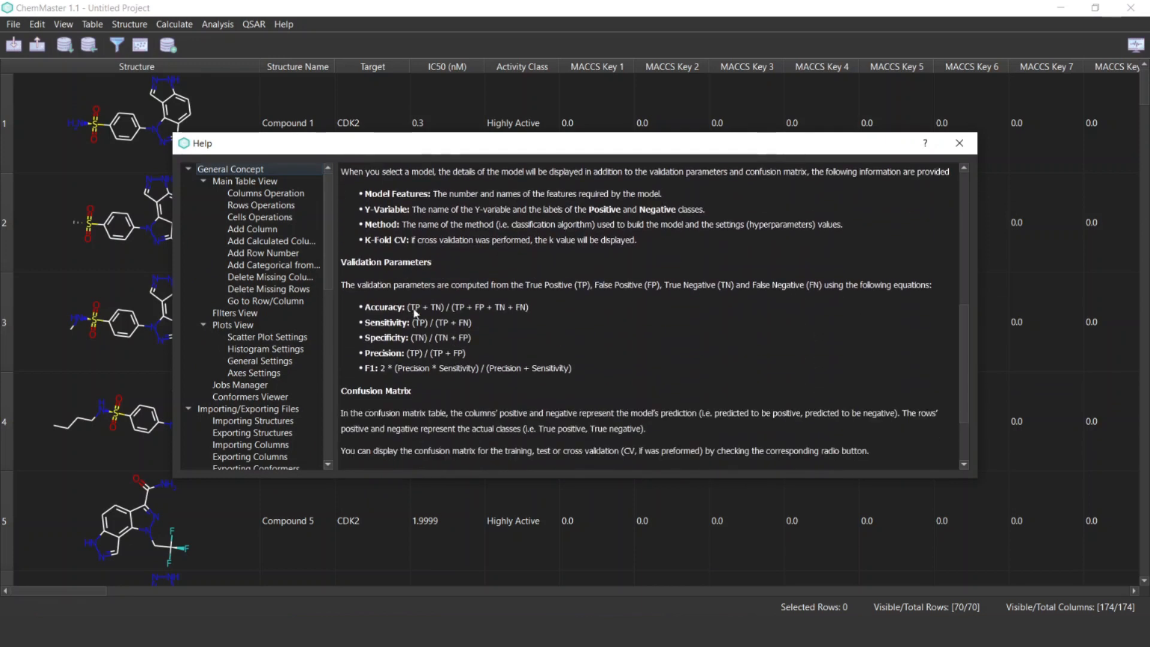
pyautogui.moveTo(340, 262); pyautogui.dragTo(460, 256)
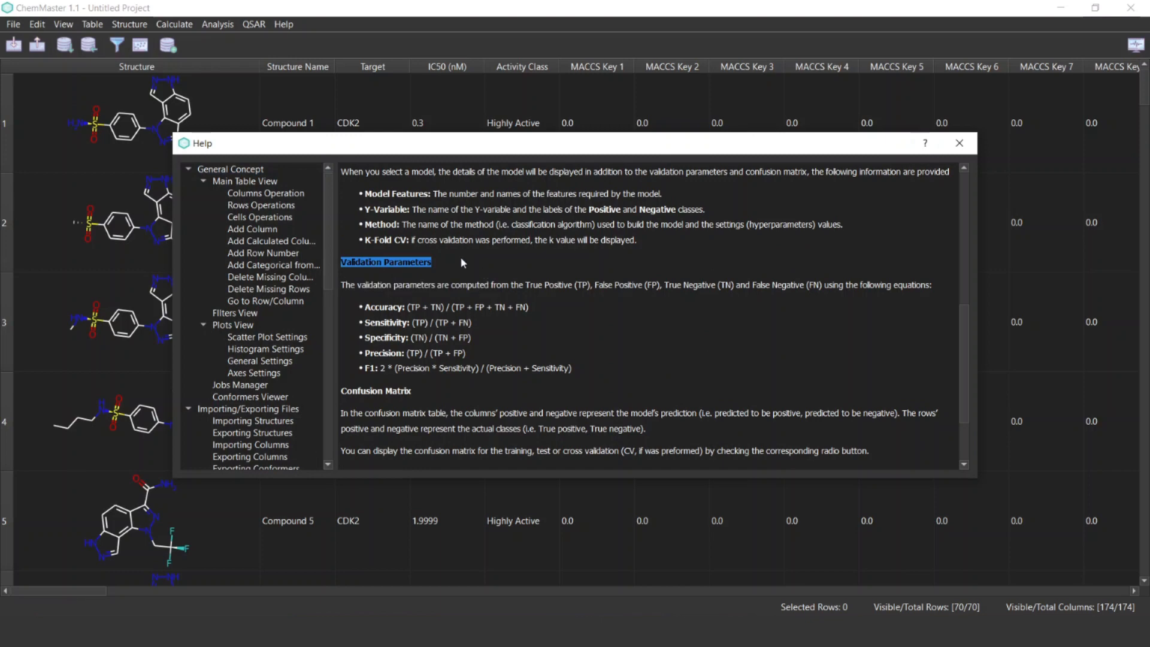
pyautogui.click(563, 321)
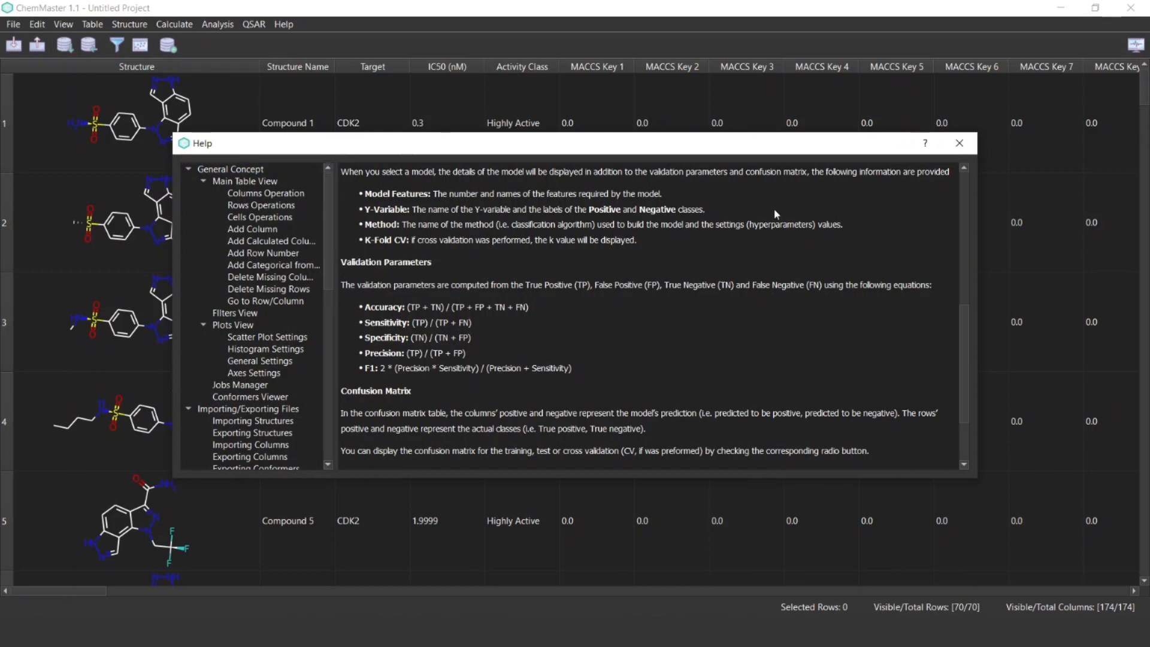
pyautogui.click(959, 143)
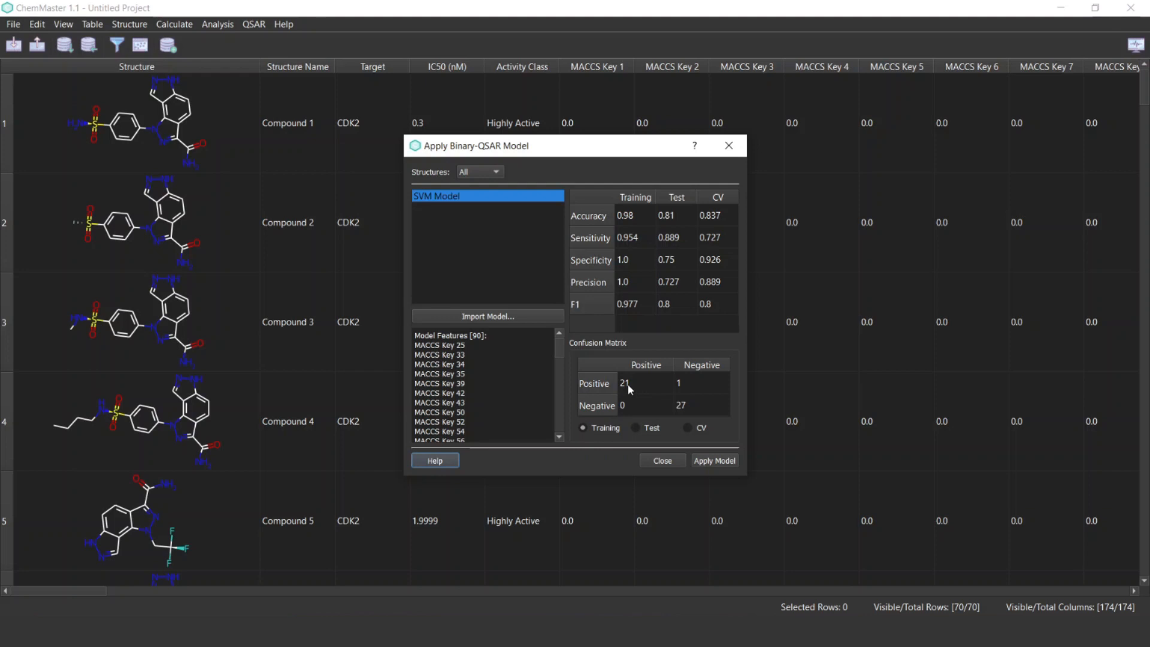
# Show the confusion matrix for the test set and consult the help page on binary-QSAR models again
pyautogui.click(646, 428)
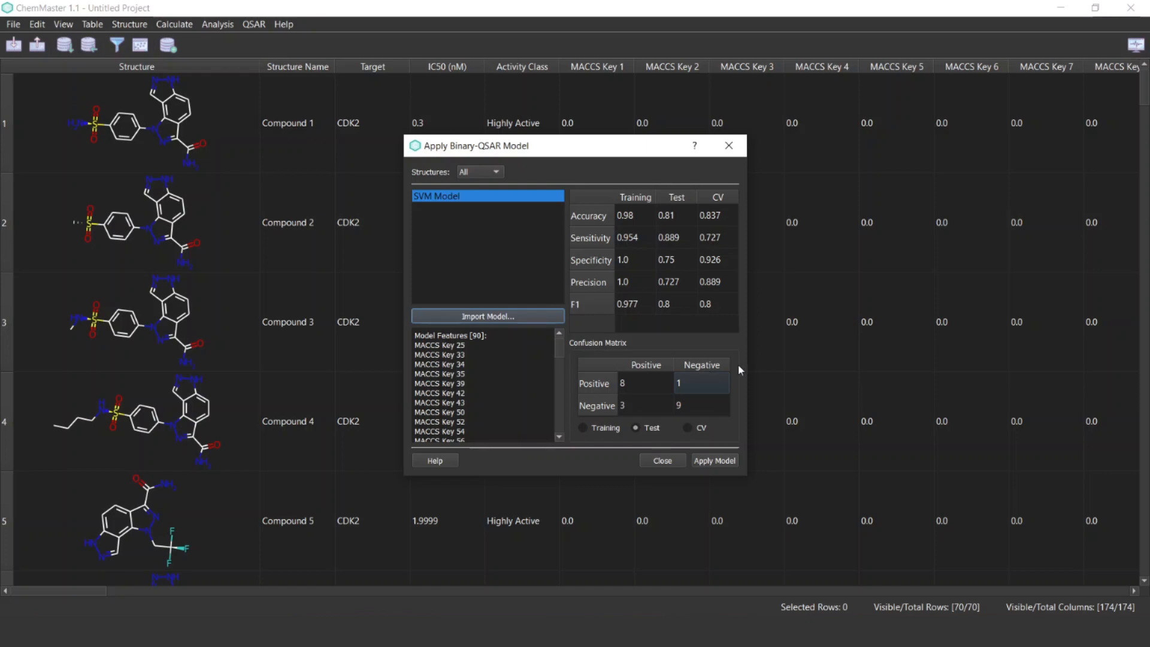
pyautogui.click(434, 460)
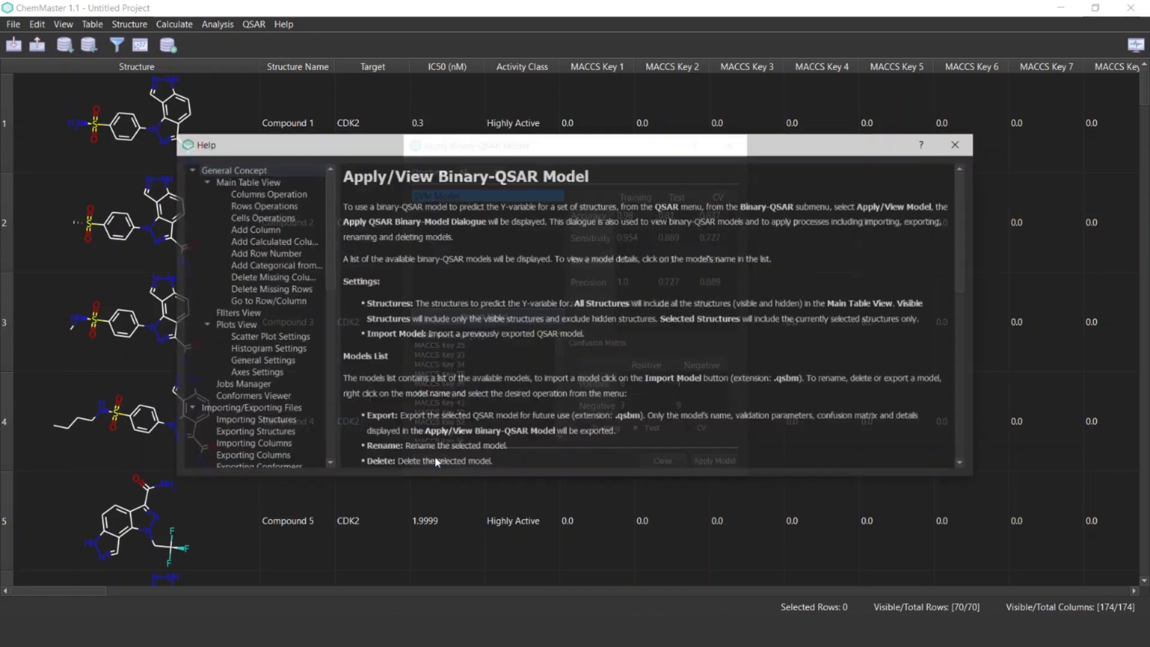
pyautogui.scroll(-10, 574, 351)
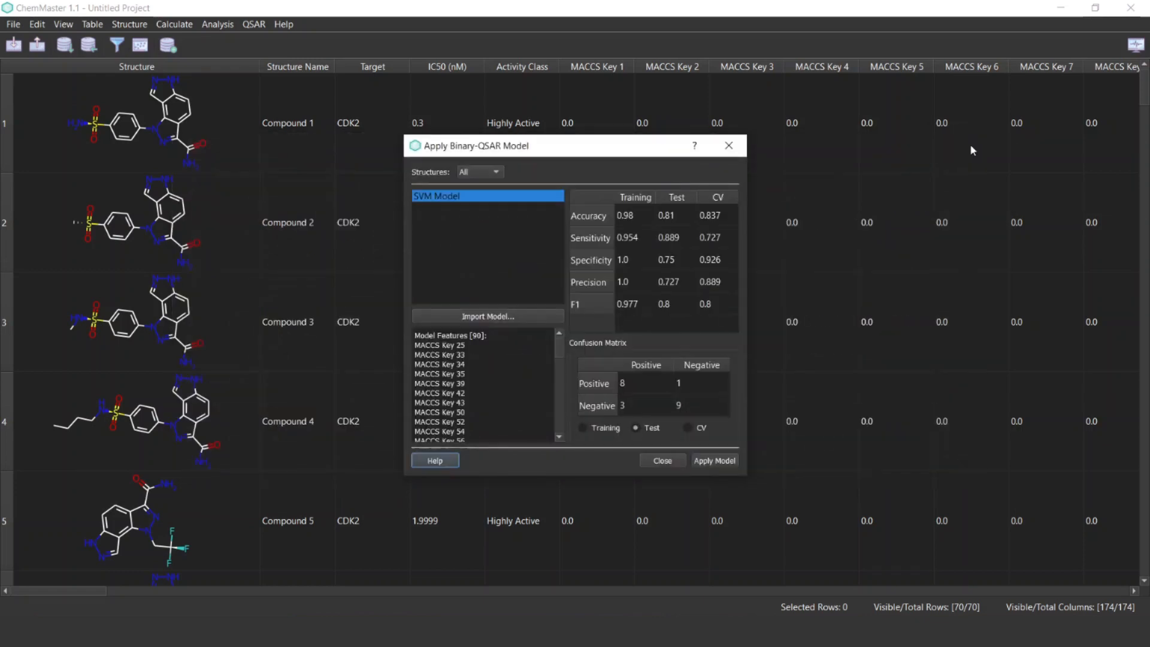
pyautogui.click(959, 144)
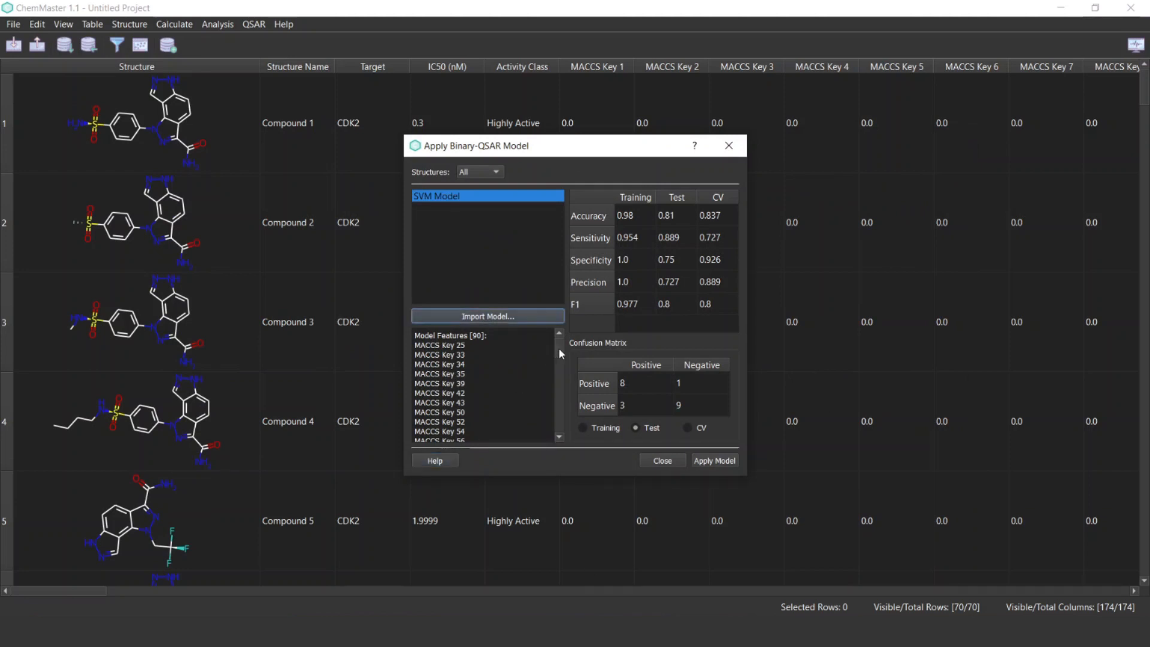
# Examine the SVM model's details, covering its features, Y-variable, class labels, method parameters and K-fold cross-validation
pyautogui.moveTo(559, 350)
pyautogui.mouseDown()
pyautogui.moveTo(558, 361)
pyautogui.moveTo(549, 339)
pyautogui.mouseUp()
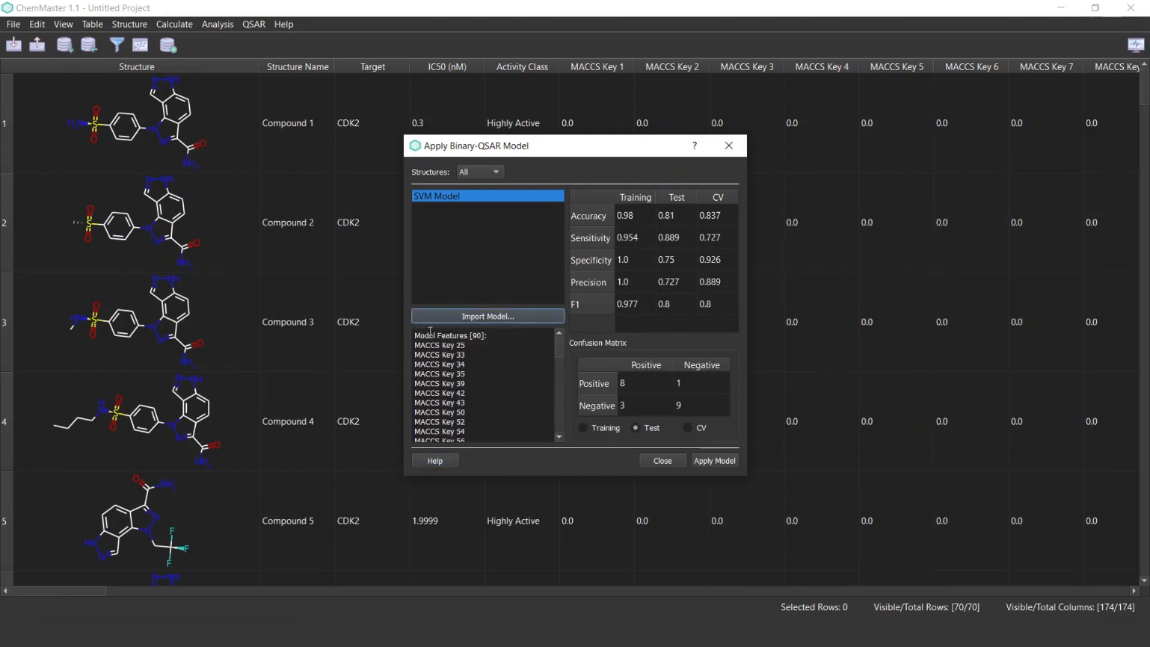
pyautogui.moveTo(413, 334); pyautogui.dragTo(558, 413)
pyautogui.click(506, 336)
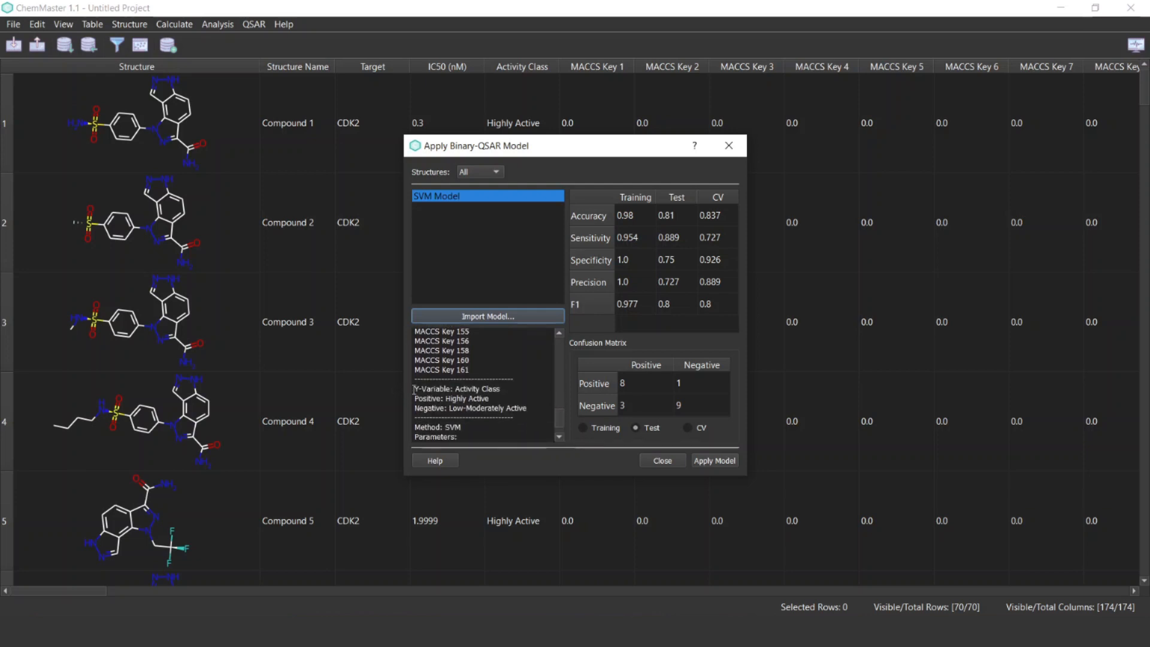
pyautogui.moveTo(414, 389); pyautogui.dragTo(493, 389)
pyautogui.click(508, 389)
pyautogui.doubleClick(414, 398)
pyautogui.moveTo(559, 413); pyautogui.dragTo(556, 423)
pyautogui.click(413, 378)
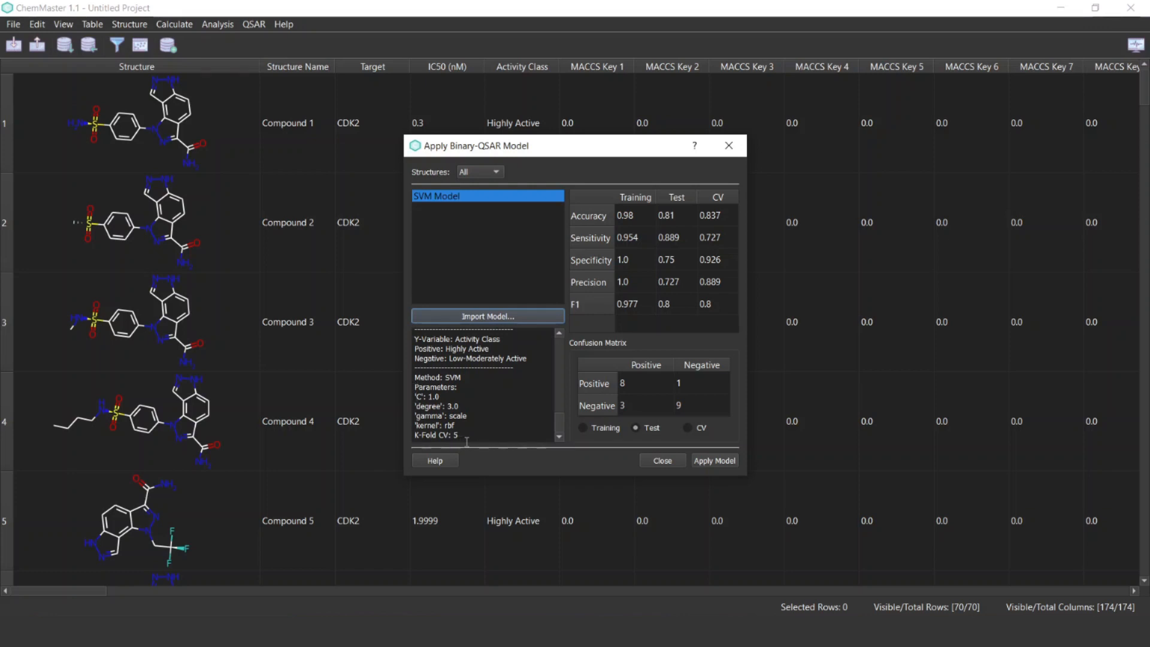
pyautogui.moveTo(413, 432); pyautogui.dragTo(472, 434)
pyautogui.click(472, 434)
# Export the SVM model to the Binary-QSAR-Tutorial_1 folder as a qsbm file named SVM Model
pyautogui.rightClick(503, 199)
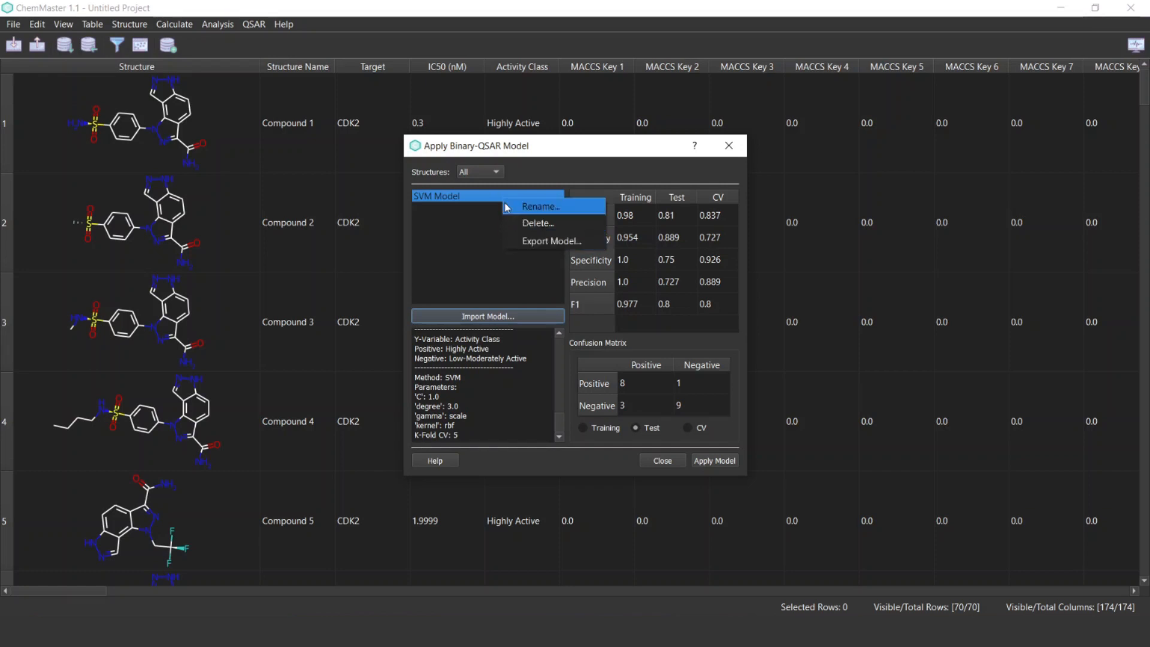
pyautogui.click(533, 246)
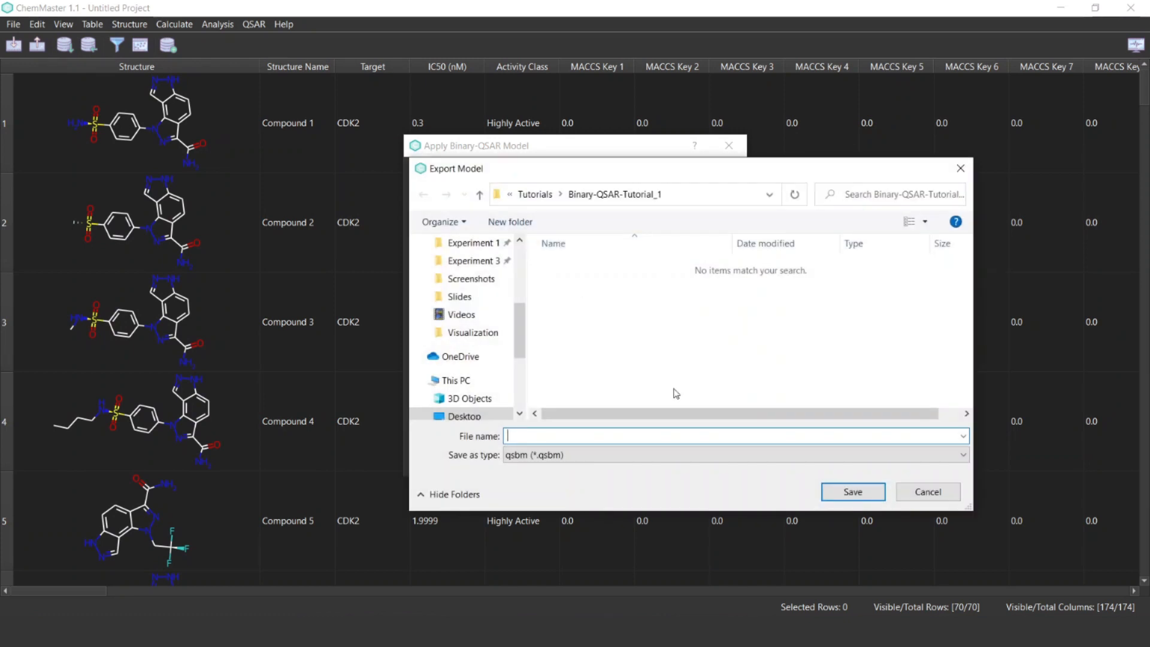
pyautogui.write('SVM Model')
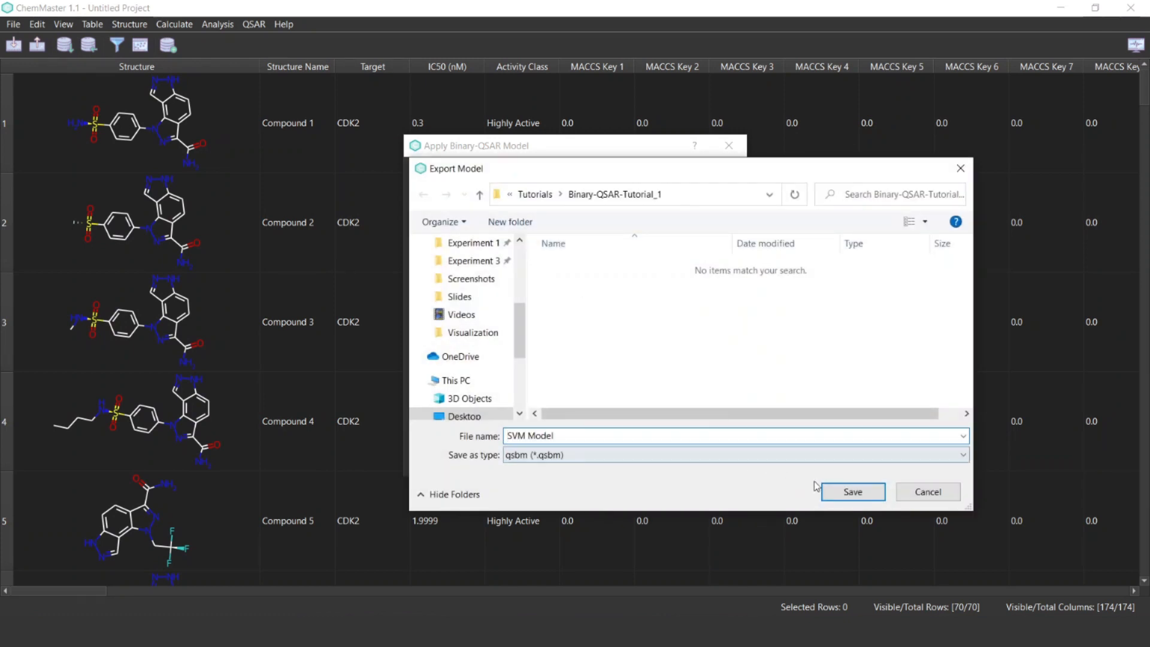
pyautogui.click(854, 493)
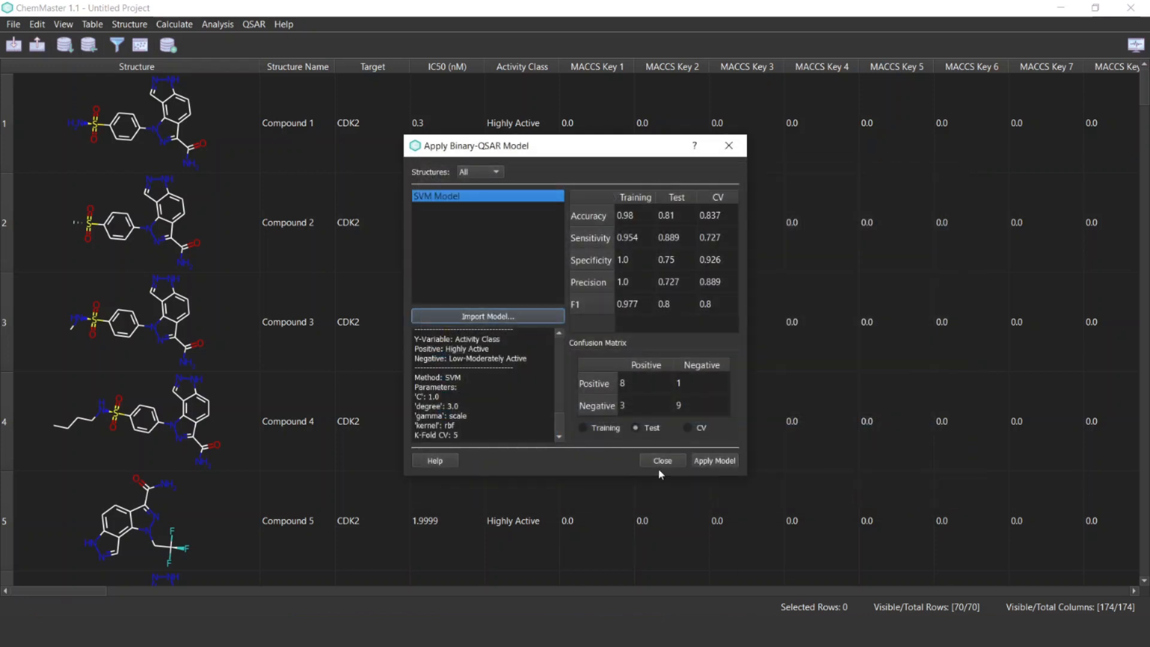